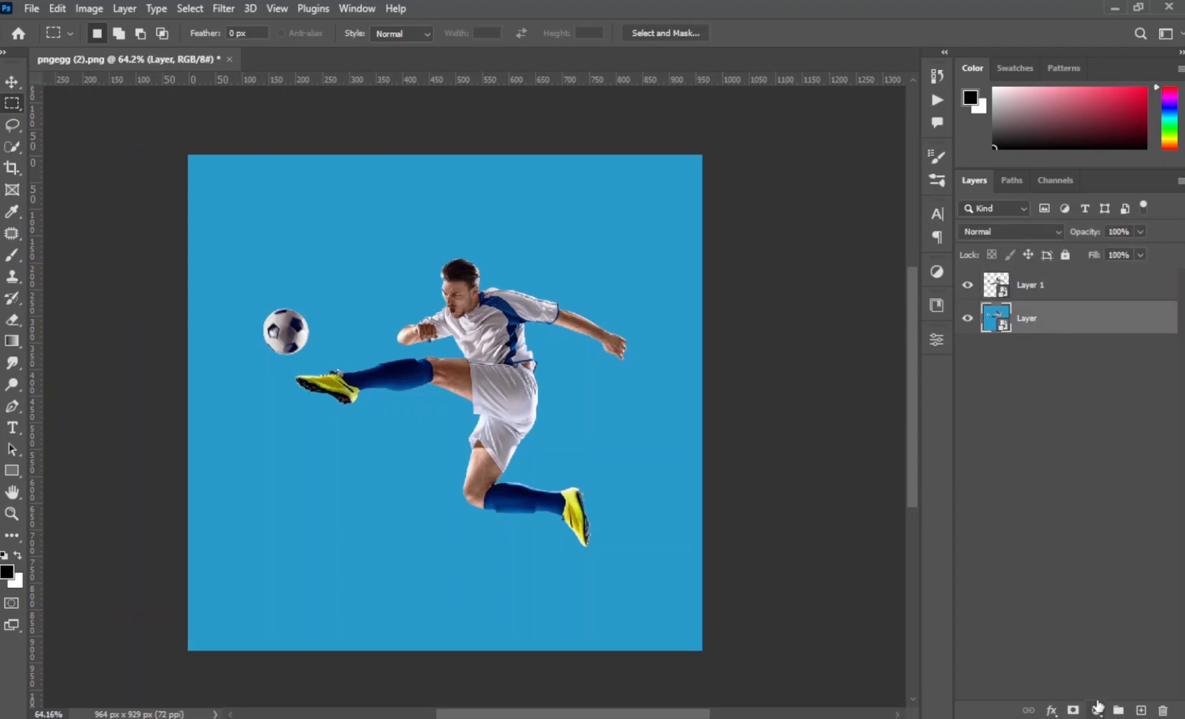
- Sample the blue background and add a Solid Color fill layer in that blue above the original image layer, then hide the original
key(i)
click(629, 445)
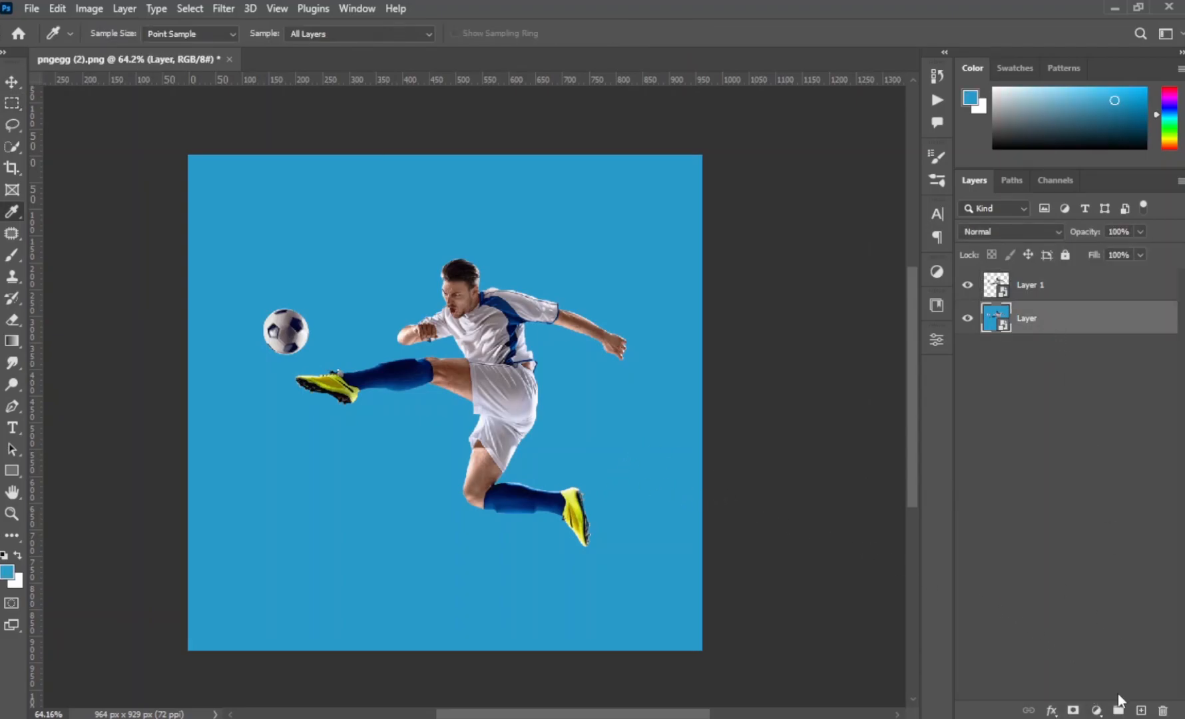
click(1097, 711)
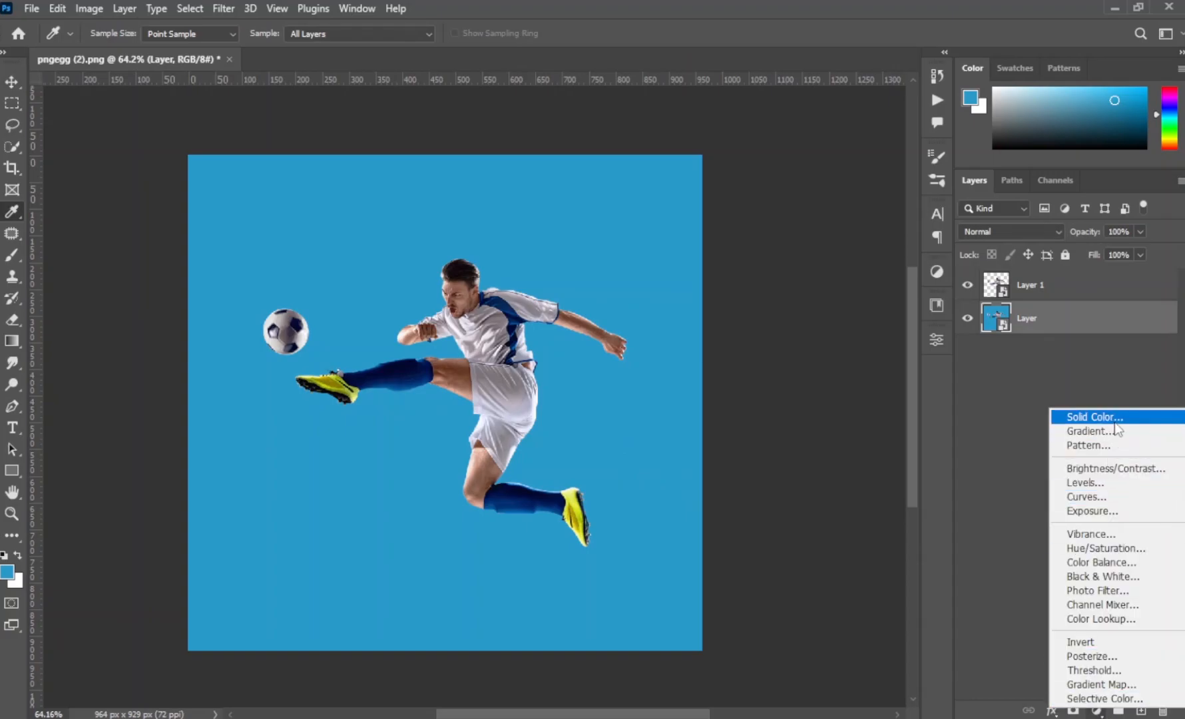
click(1053, 419)
click(1111, 177)
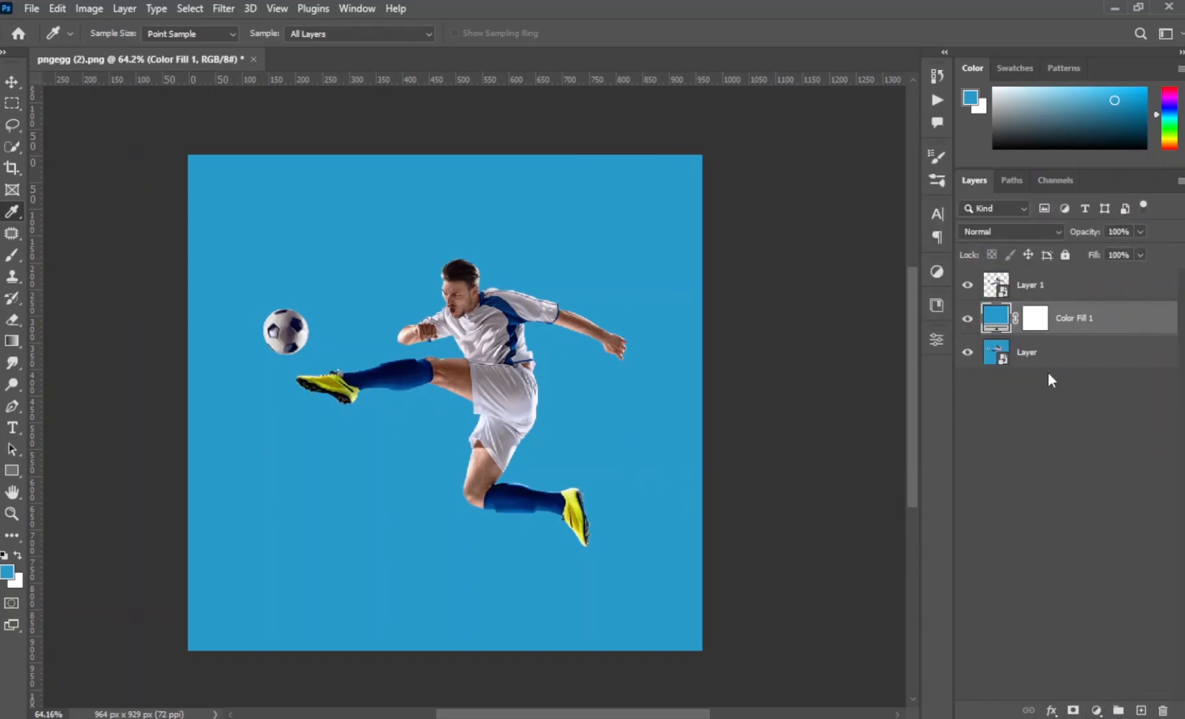
- Copy a thin vertical strip of the rear boot from Layer 1 onto its own layer
click(1033, 287)
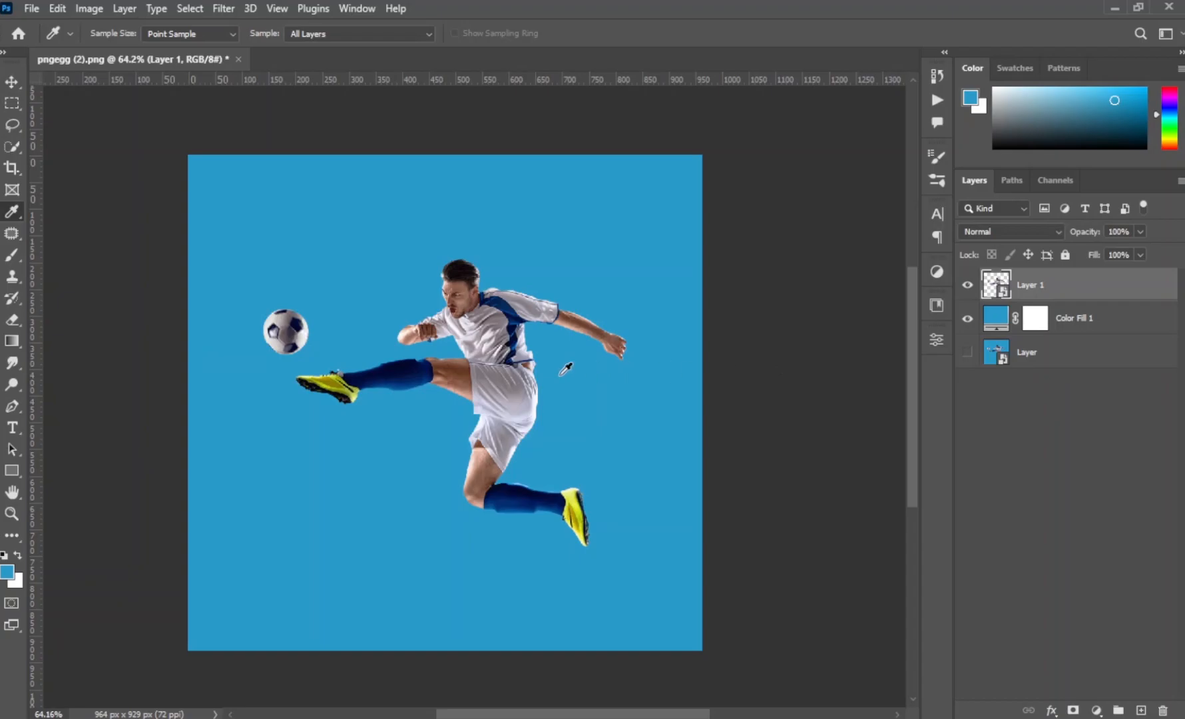
click(12, 103)
scroll(375, 391, up, 6)
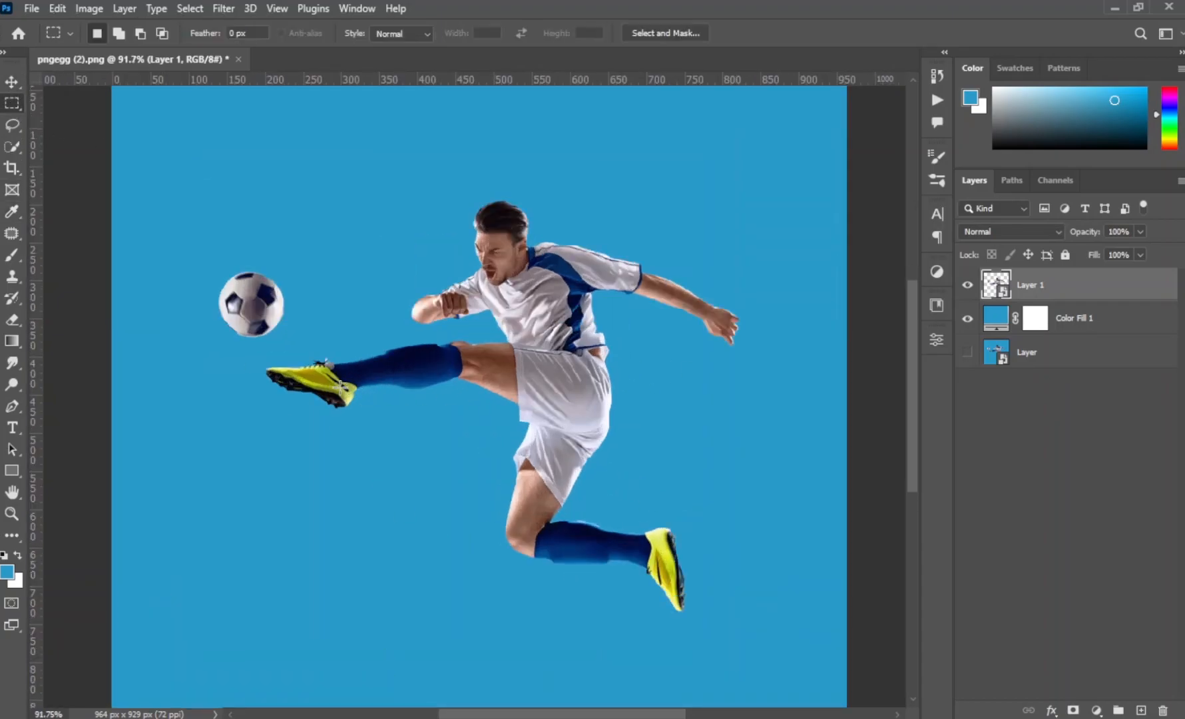
drag(687, 550, 707, 597)
key(ctrl+j)
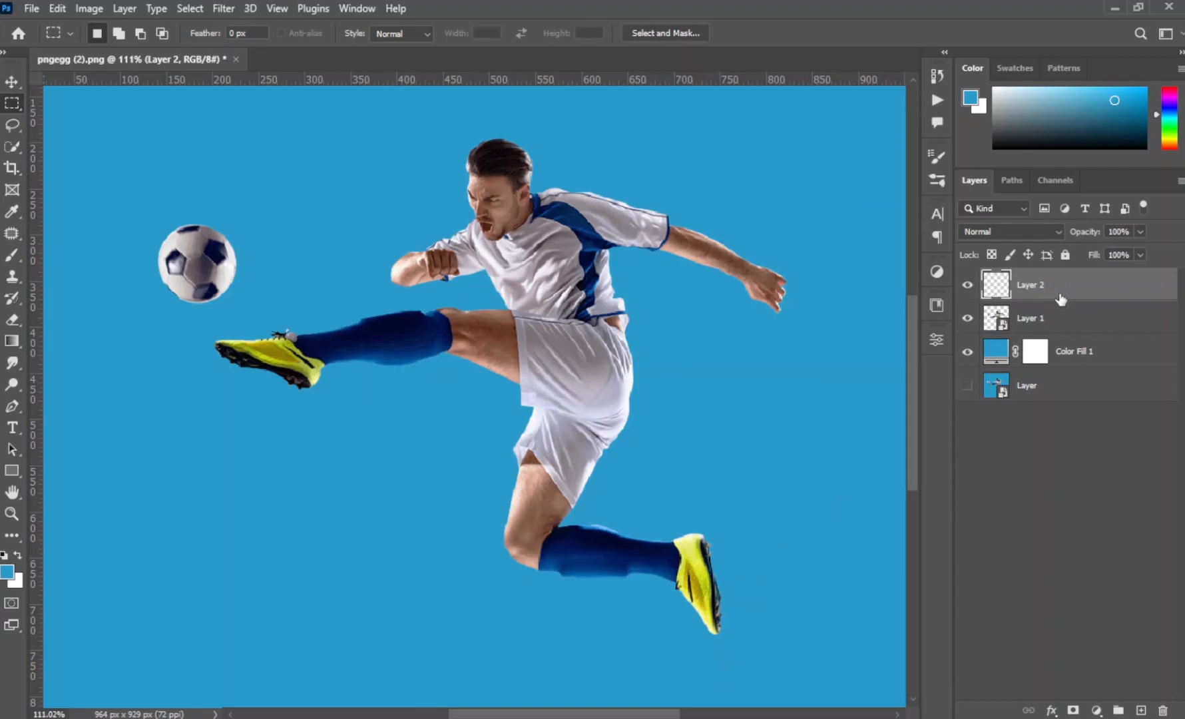
- Copy a thin vertical strip through the bent rear knee and lower shorts from Layer 1 onto its own layer
click(1052, 324)
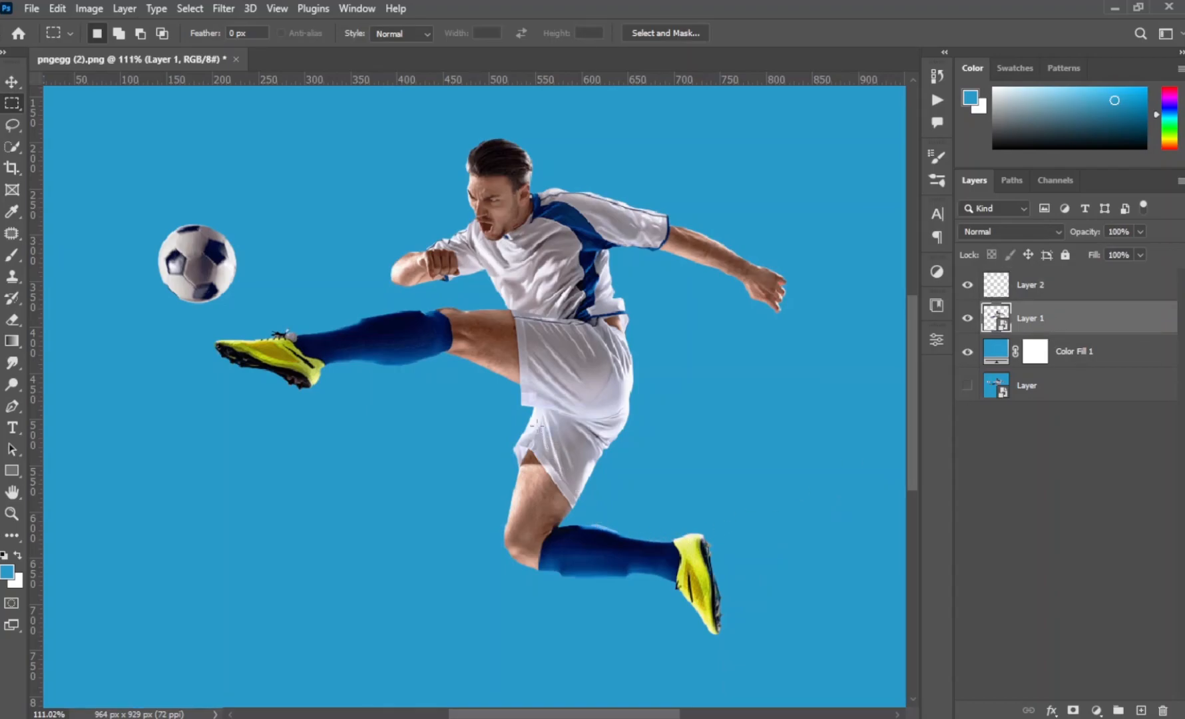
drag(539, 418, 555, 568)
key(ctrl+j)
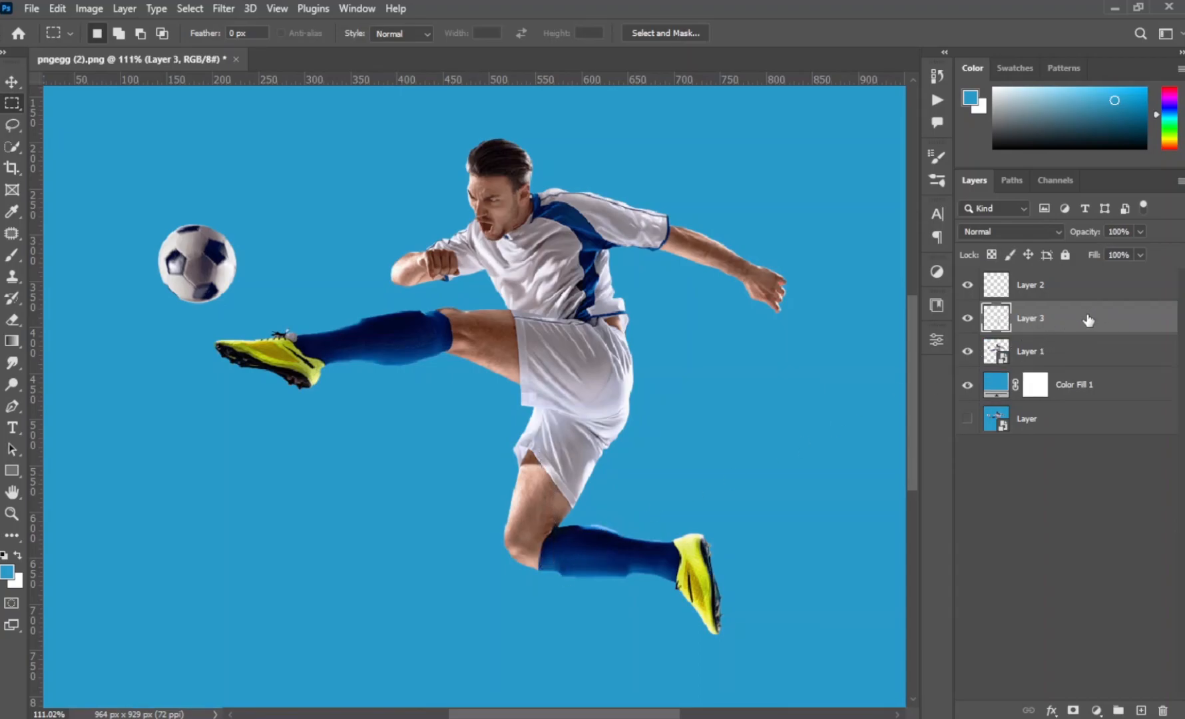
- Copy a thin vertical strip of the shorts from Layer 1 onto a new layer and place it above the knee strip layer
click(1052, 356)
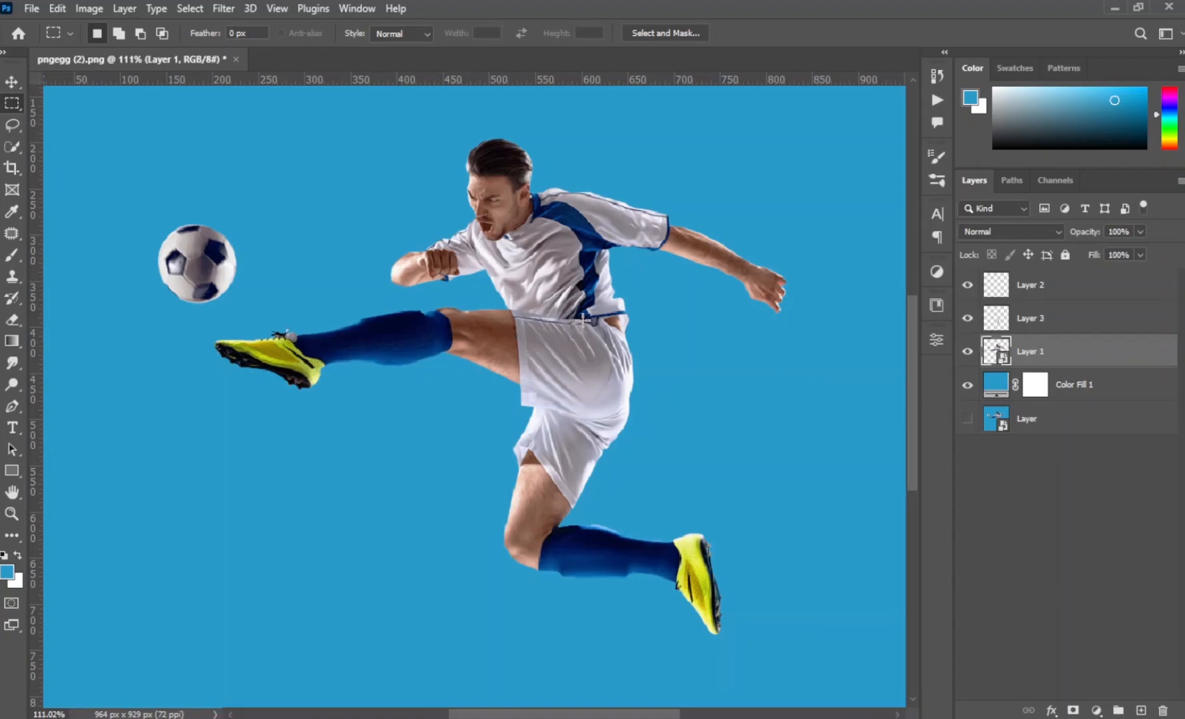
drag(584, 320, 589, 480)
key(ctrl+j)
drag(1058, 351, 1073, 310)
- Copy a thin vertical strip of the front boot from Layer 1 onto a new layer and place it at the top of the stack
drag(283, 333, 288, 368)
click(1109, 384)
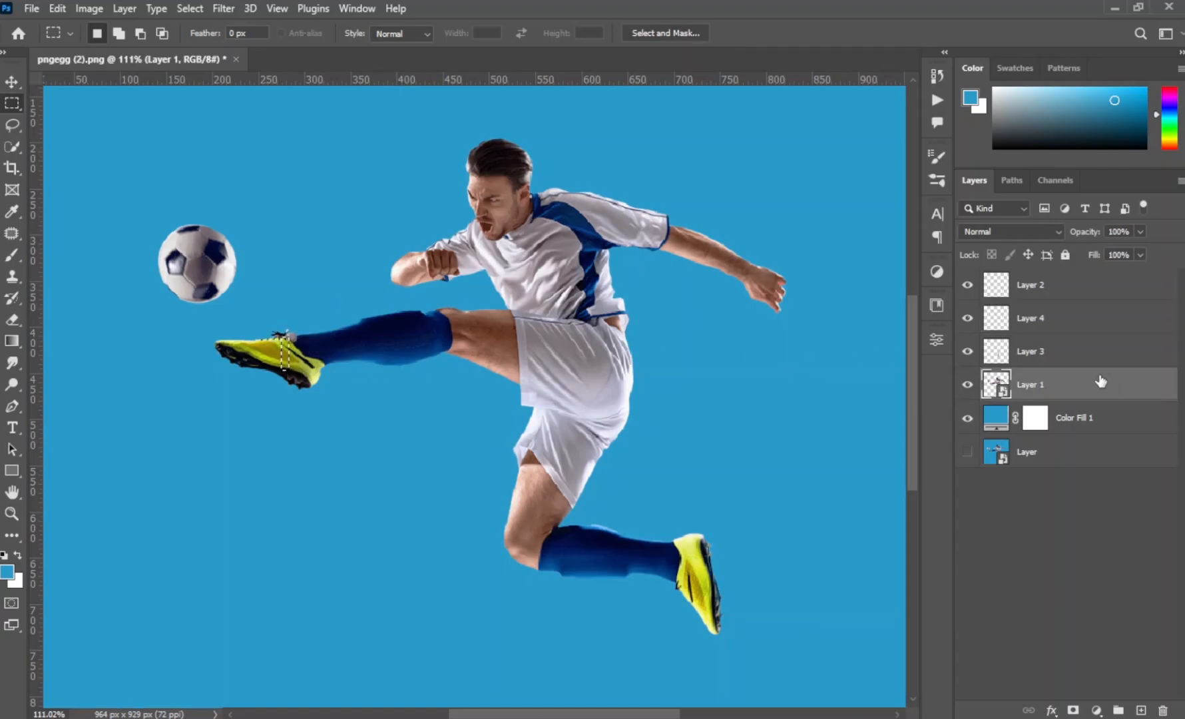
key(ctrl+j)
drag(1084, 384, 1083, 277)
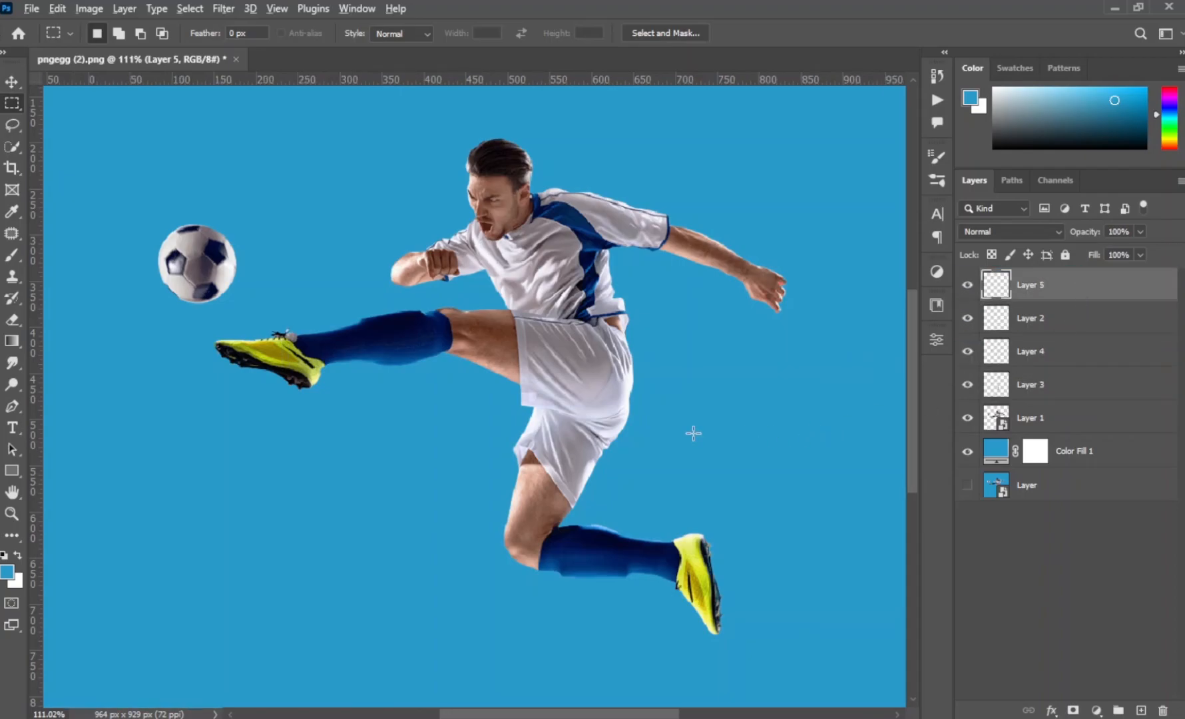
- Stretch the front boot strip horizontally across the full canvas width
scroll(693, 434, down, 4)
drag(769, 438, 657, 458)
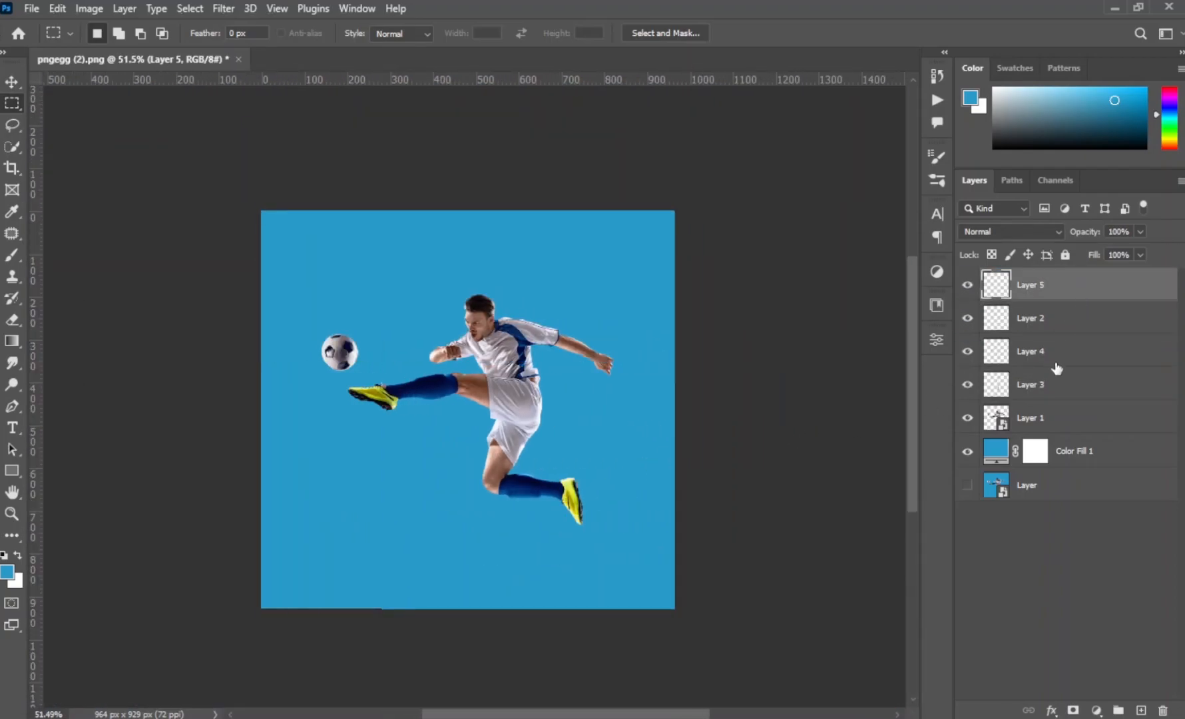
key(ctrl+t)
drag(387, 393, 674, 392)
click(819, 34)
- Stretch the rear boot strip on Layer 2 horizontally to both canvas edges
click(1073, 315)
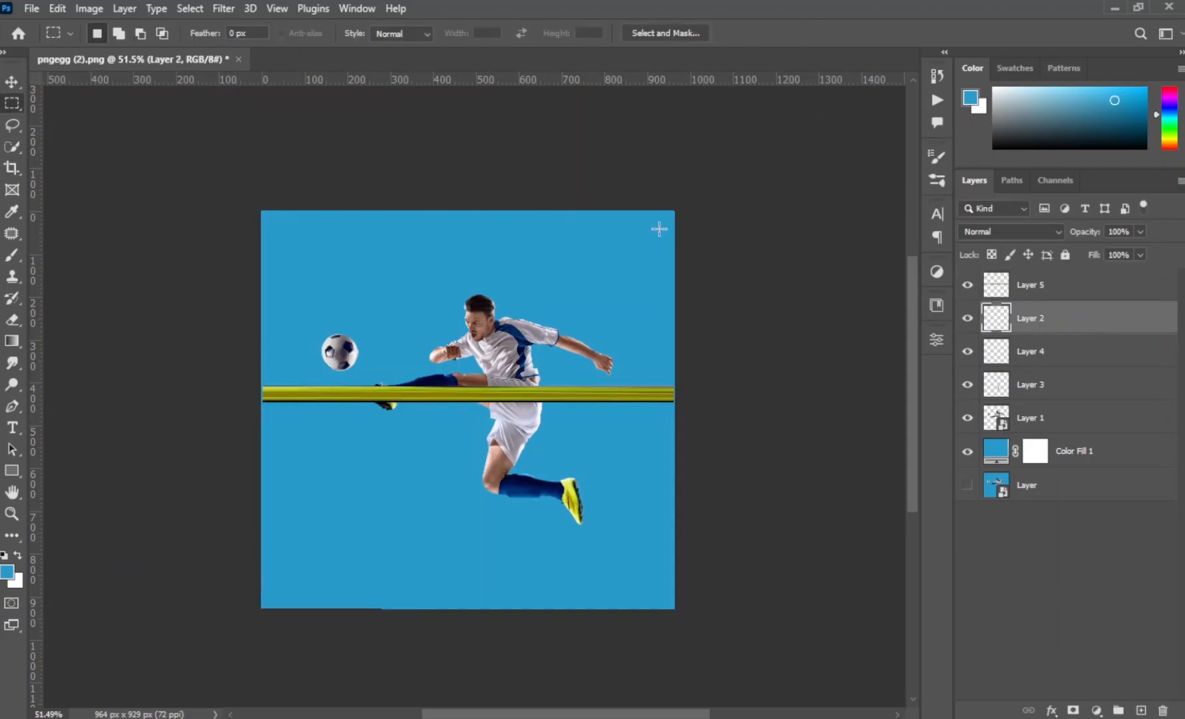
key(ctrl+t)
drag(581, 494, 681, 498)
drag(465, 498, 262, 497)
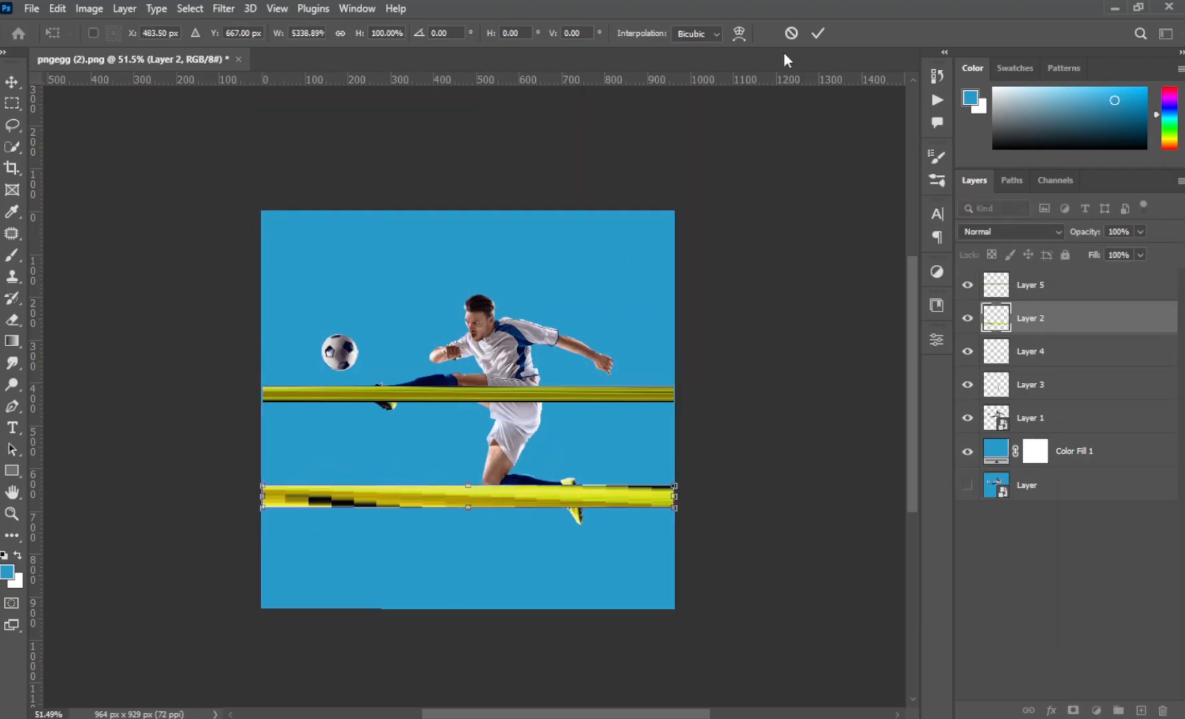
click(818, 33)
- Stretch the shorts strip on Layer 4 across the full canvas width, closing the small gap at its left end
click(1033, 360)
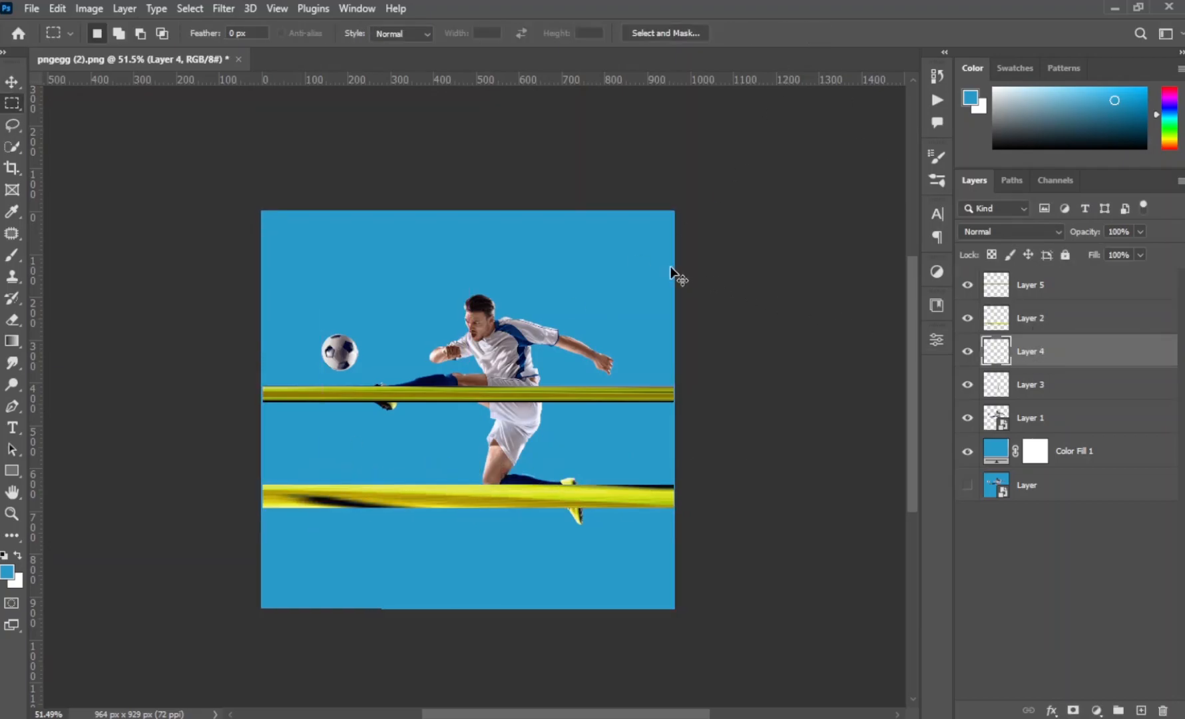
key(ctrl+t)
drag(537, 416, 674, 414)
drag(368, 414, 264, 433)
click(818, 32)
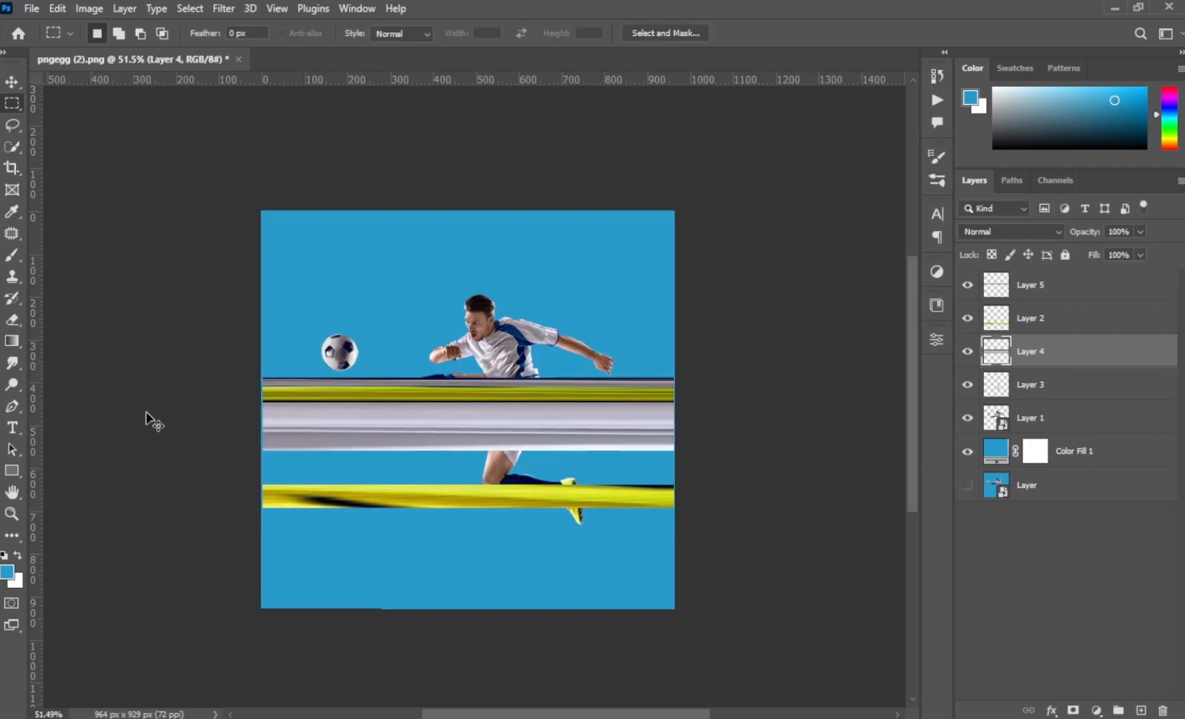
key(ctrl+t)
drag(262, 408, 262, 410)
click(818, 33)
- Stretch the knee strip on Layer 3 across the full canvas width, extending its left end fully to the canvas edge
click(1138, 384)
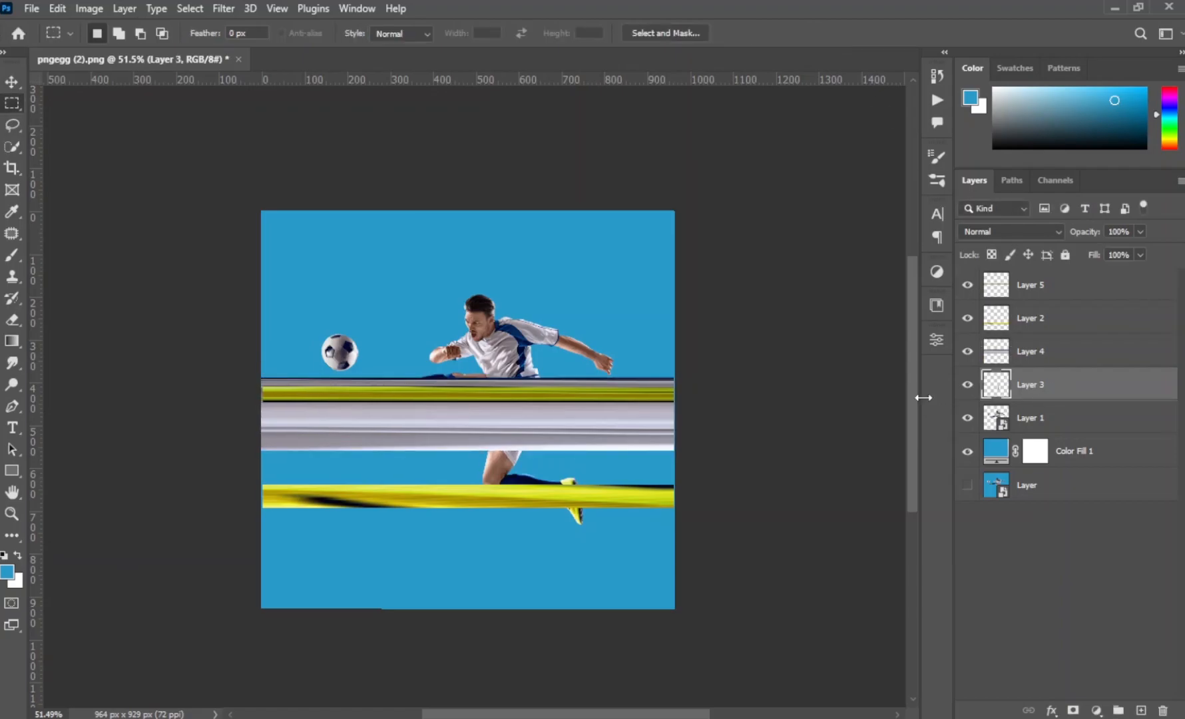
key(ctrl+t)
drag(515, 464, 676, 460)
drag(328, 456, 262, 460)
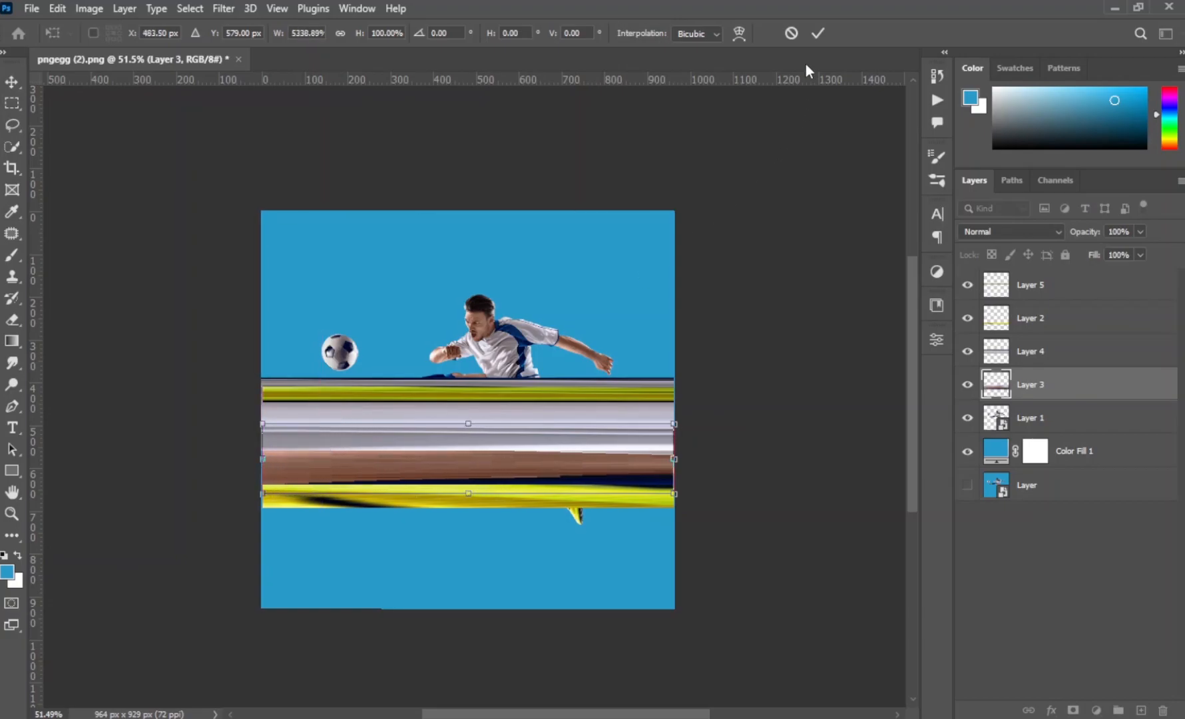
click(818, 32)
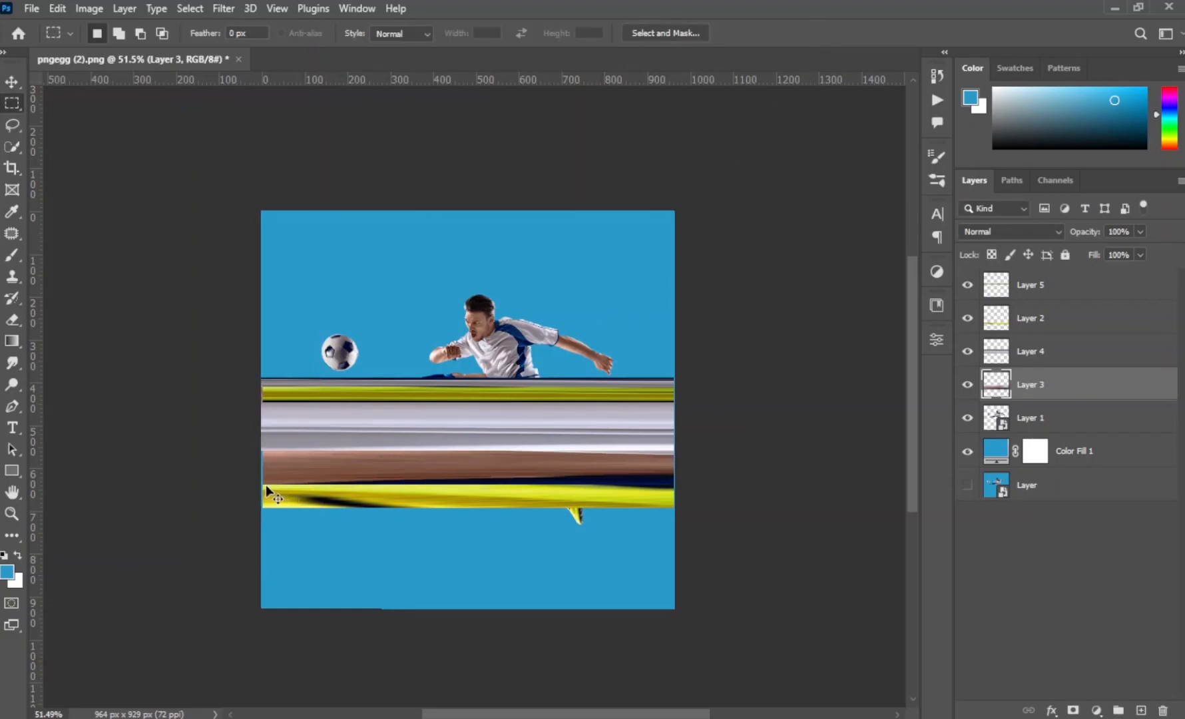
key(ctrl+t)
drag(263, 461, 259, 463)
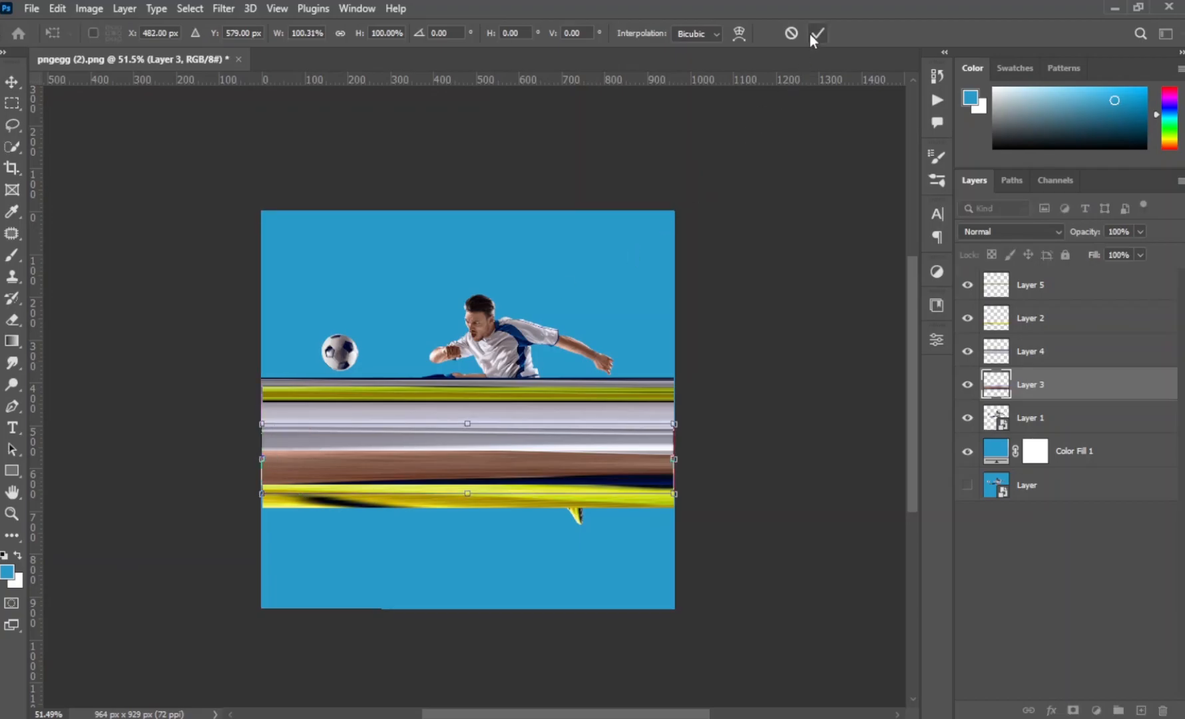
click(816, 35)
- Merge the four stretched strip layers into a single layer
shift+click(1056, 295)
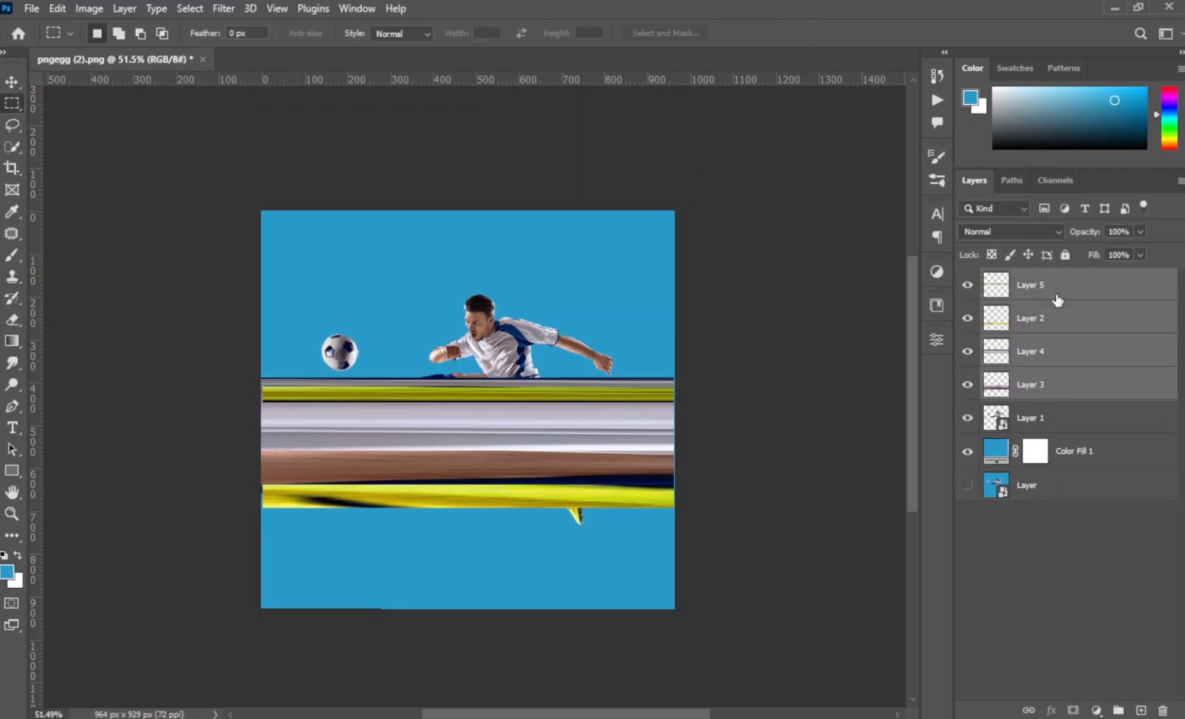
right_click(1059, 296)
click(873, 510)
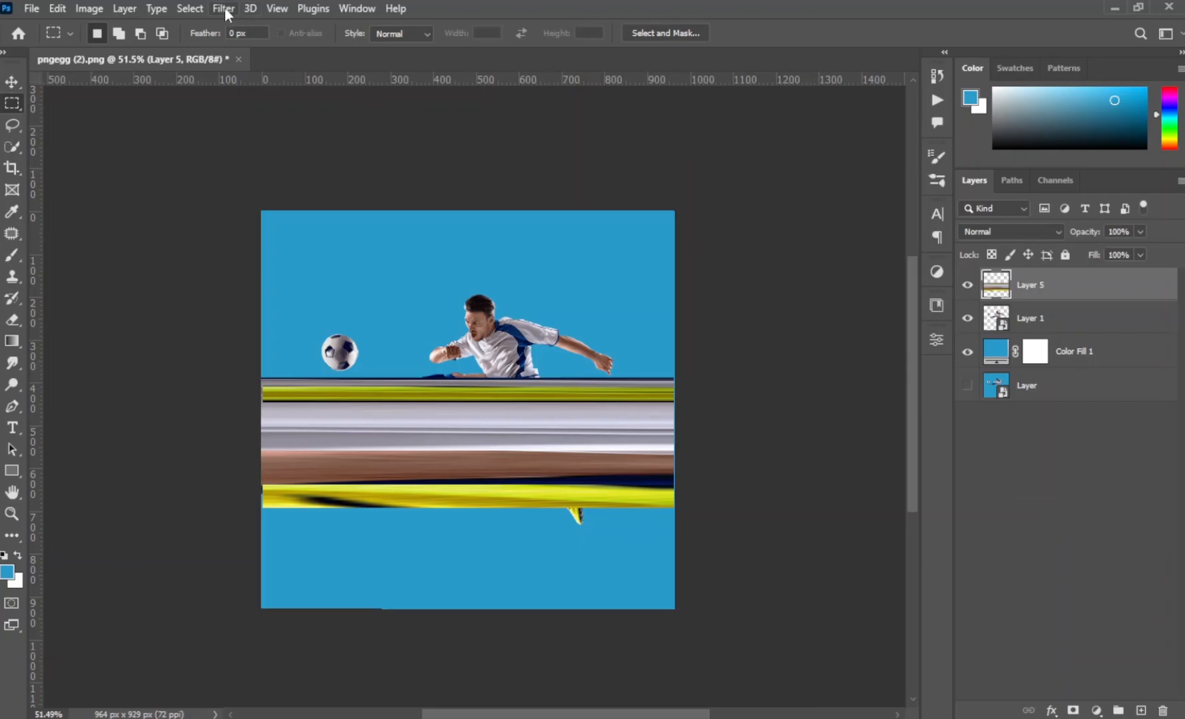
- Apply the Polar Coordinates distortion with Rectangular to Polar to the merged stripes layer
click(226, 9)
mouse_move(254, 285)
mouse_move(238, 236)
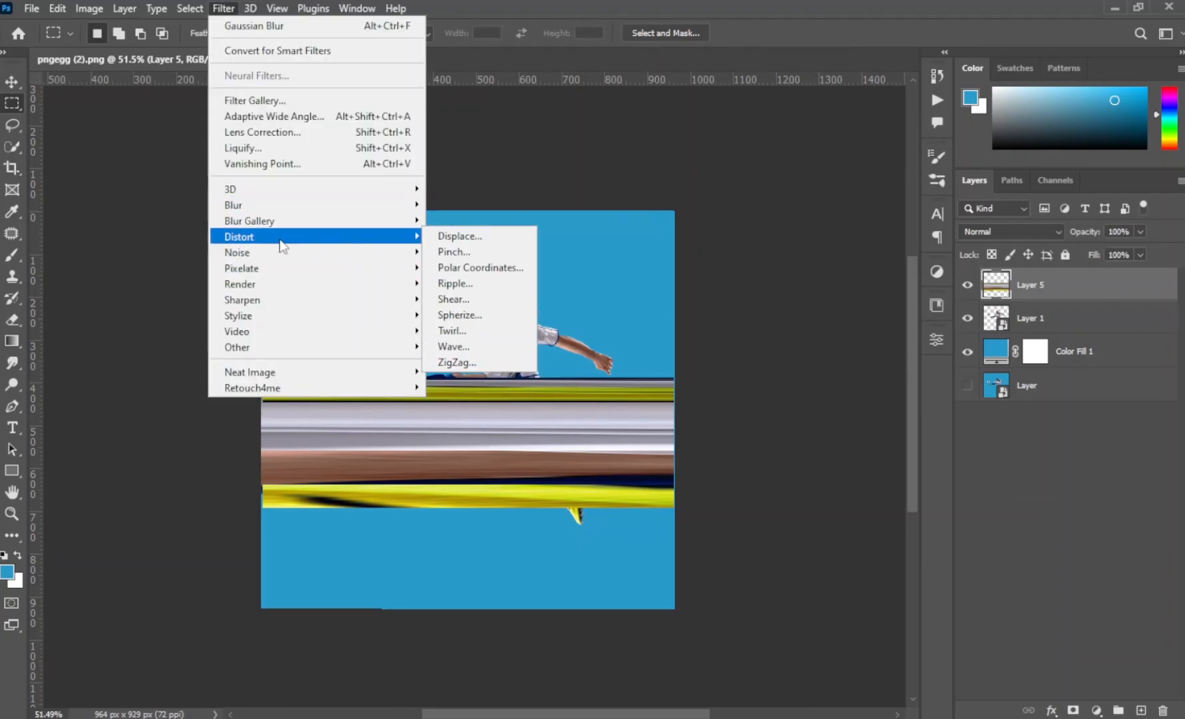
click(466, 268)
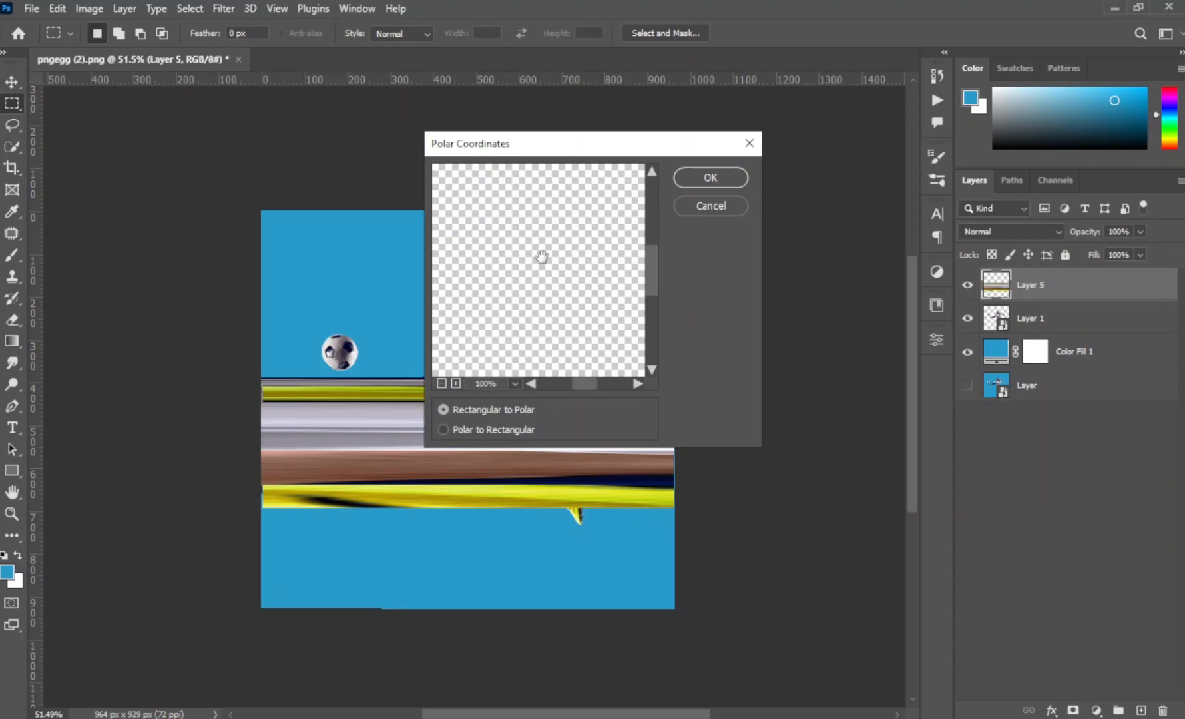
click(693, 182)
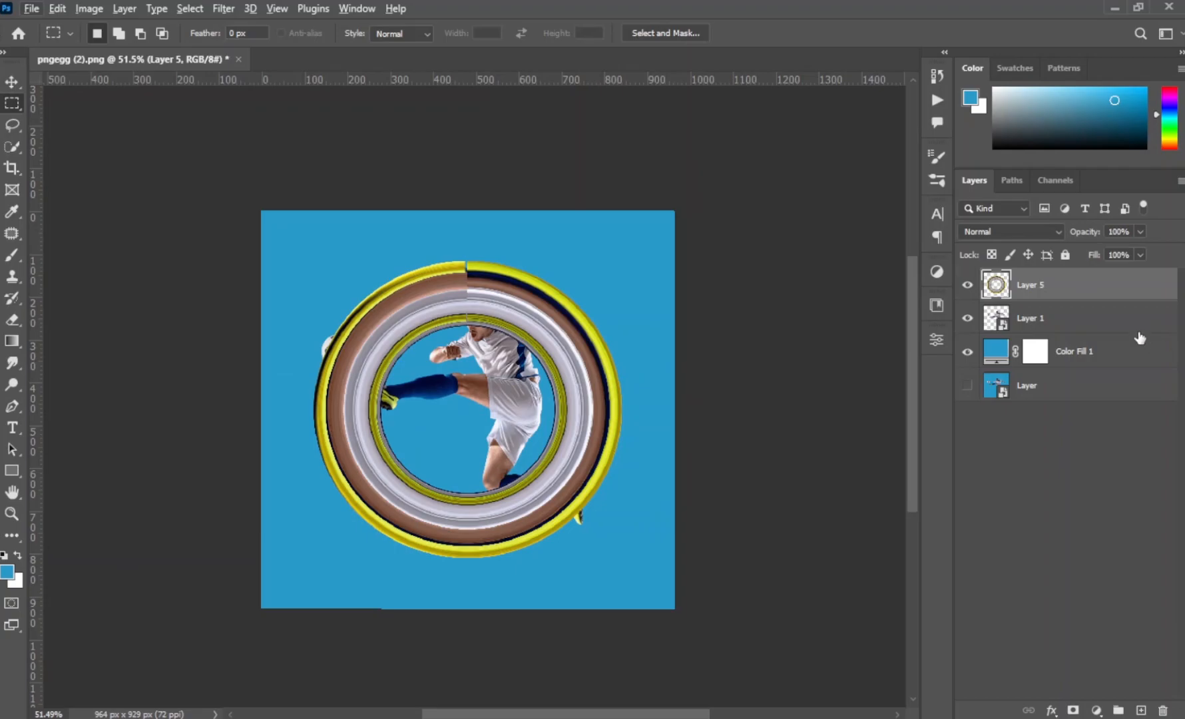
- Place the ring layer behind the player on Layer 1 and shift the ring slightly right and down
drag(1115, 301, 1105, 335)
scroll(521, 353, up, 3)
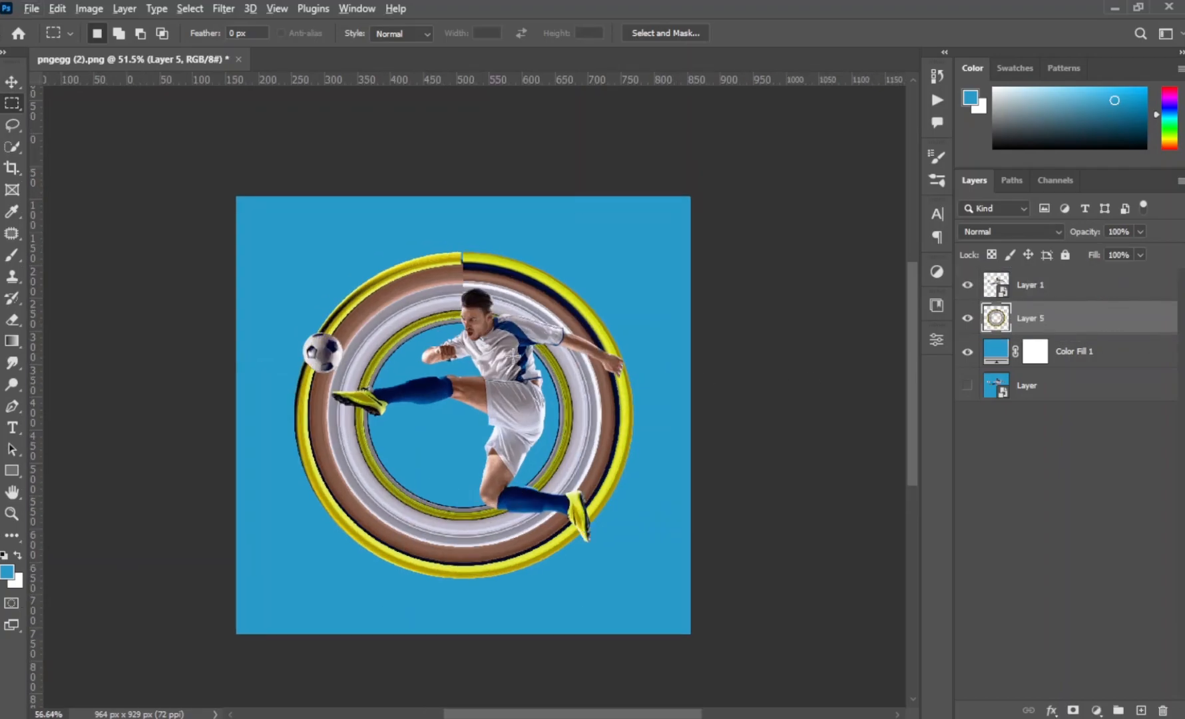
scroll(521, 353, up, 3)
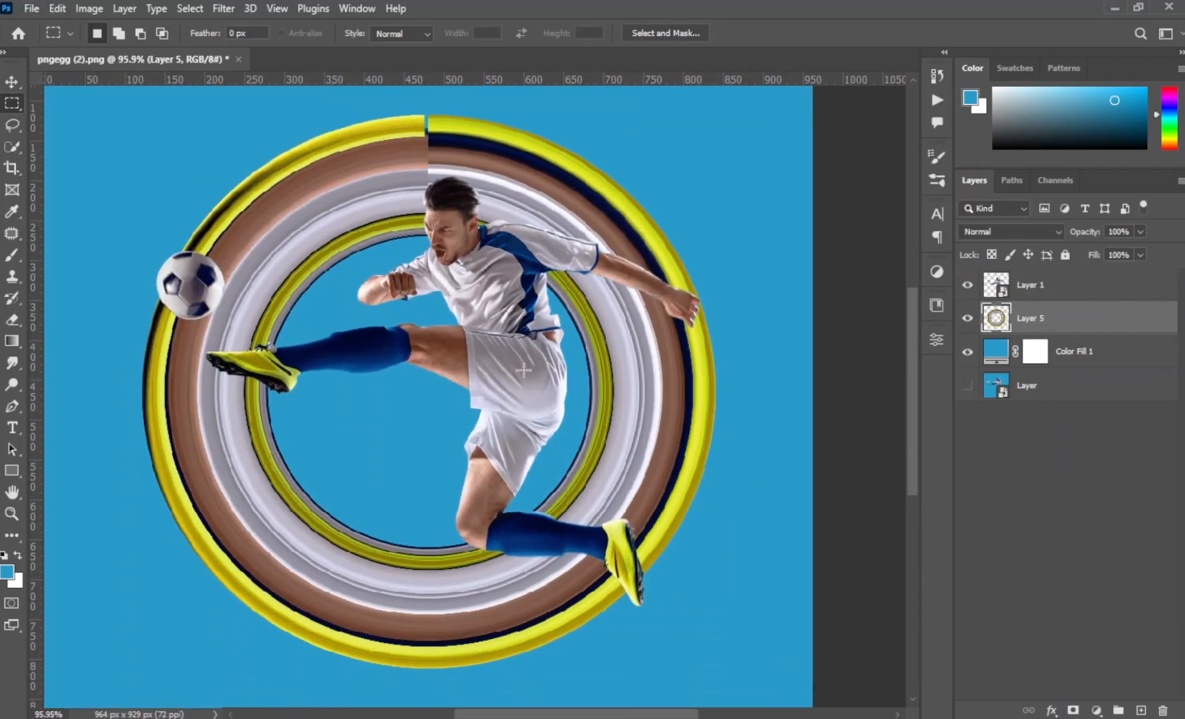
key(v)
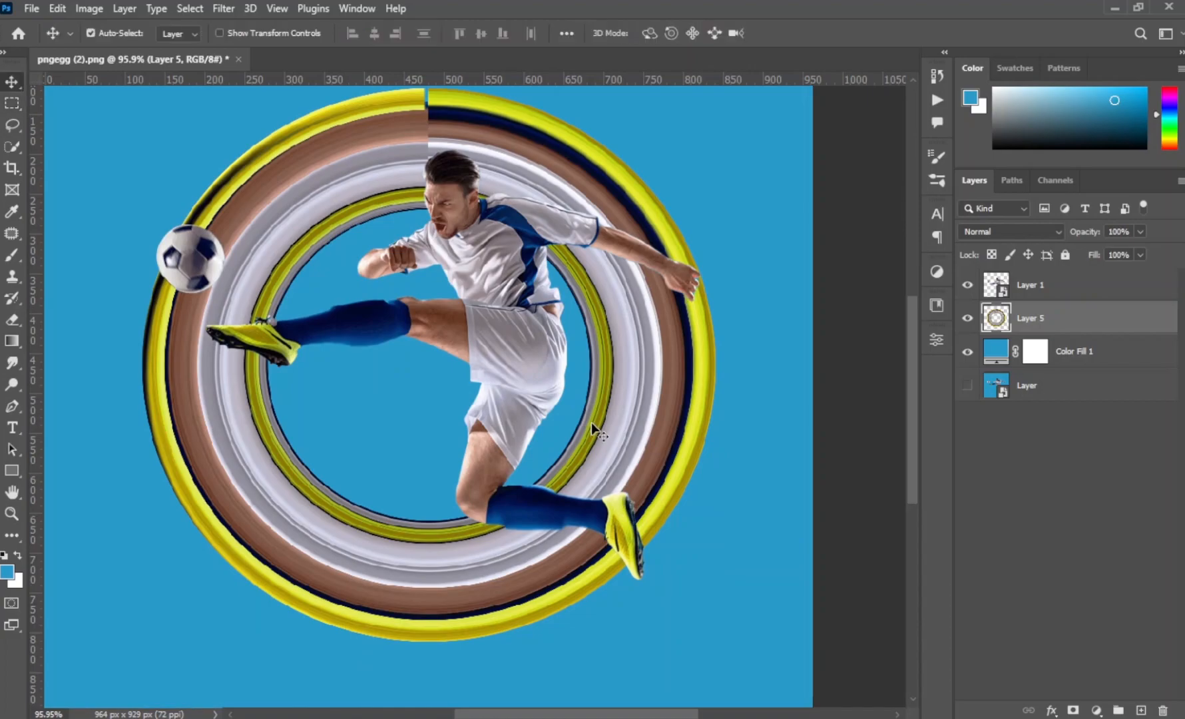
drag(641, 462, 655, 468)
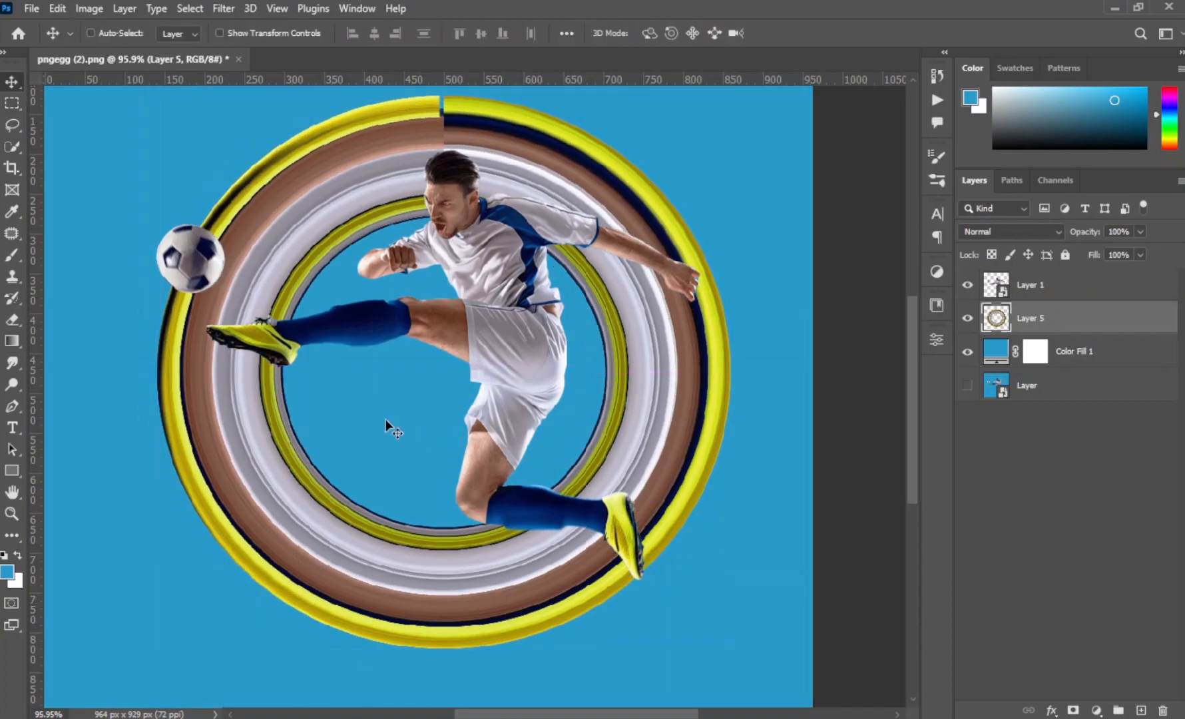
- Scale the ring down so it spans from the front boot's toe to just beyond the player's trailing hand
key(ctrl+t)
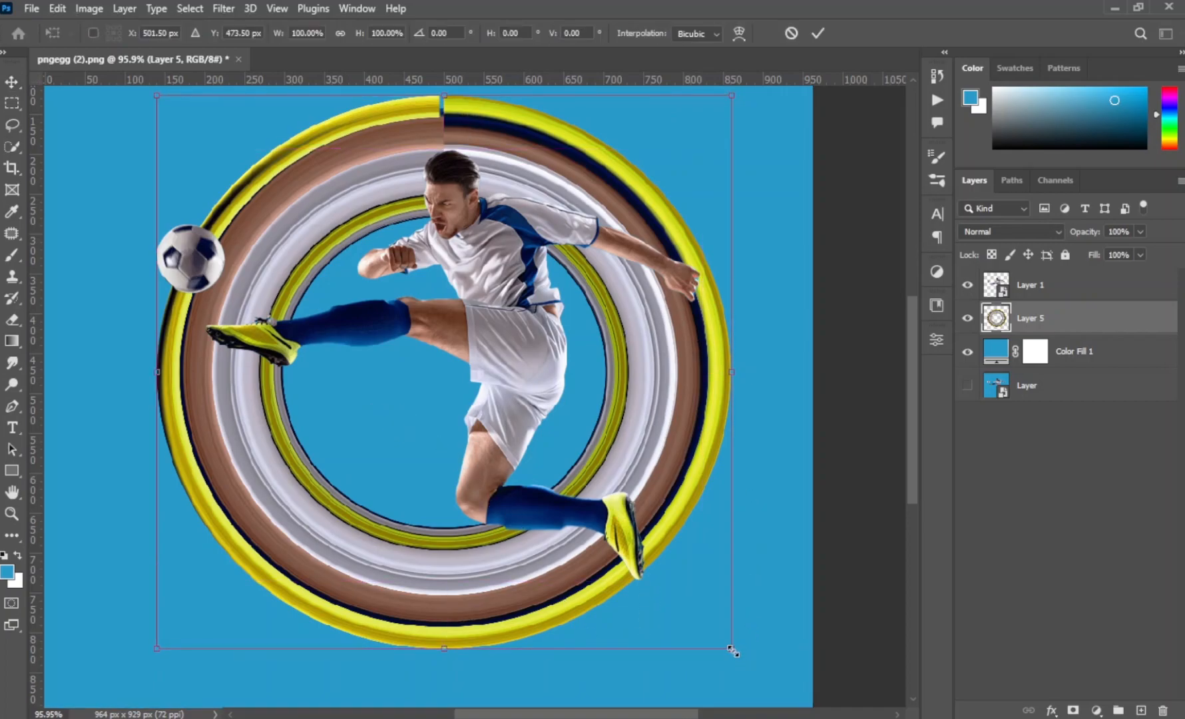
drag(731, 644, 670, 619)
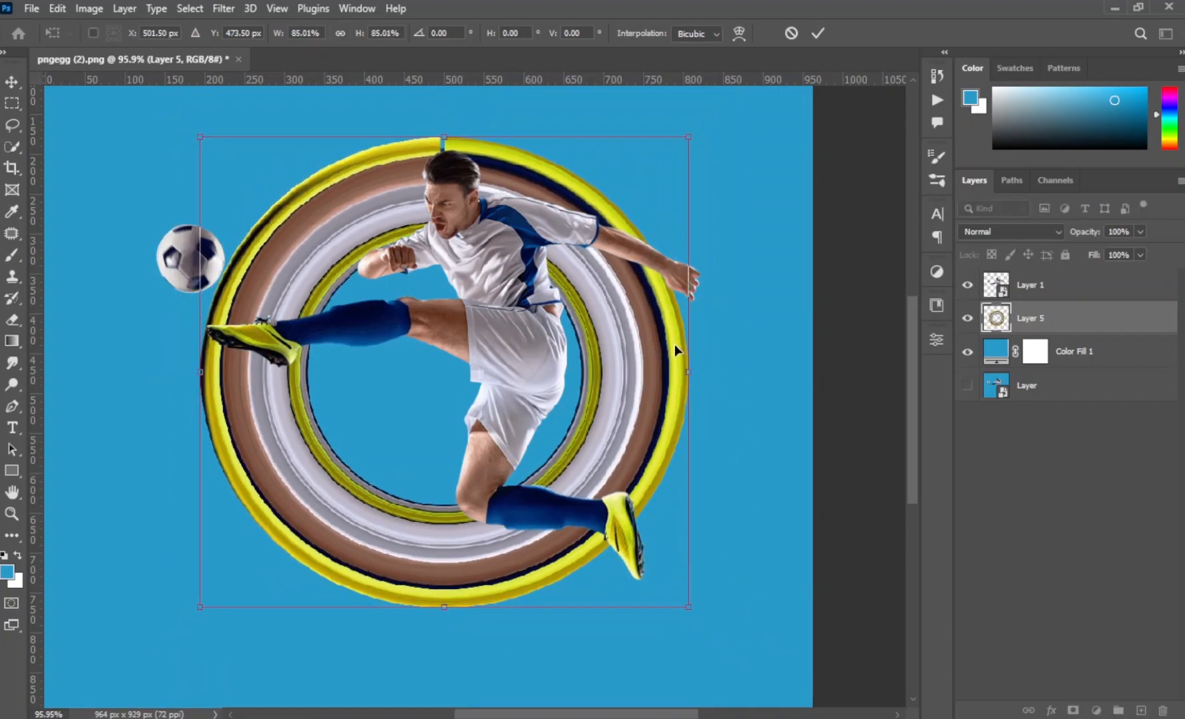
alt+click(208, 330)
drag(689, 377, 720, 372)
click(818, 33)
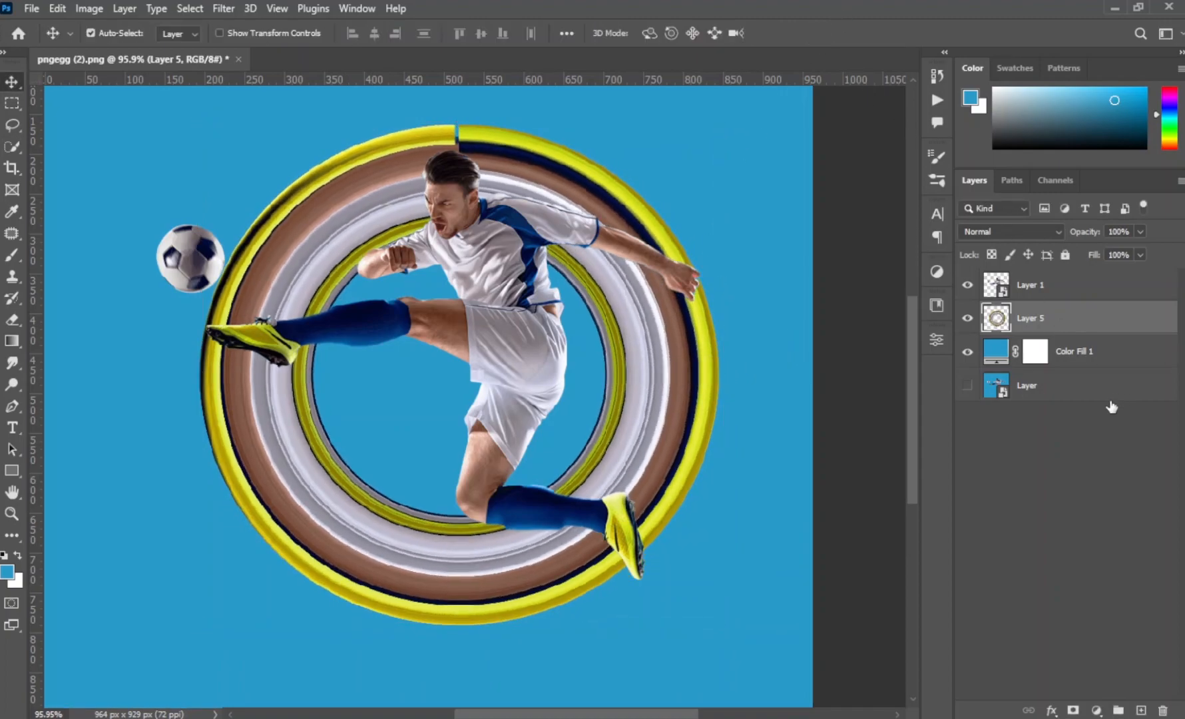
- Add a white layer mask to the ring layer (Layer 5)
click(1001, 288)
scroll(698, 367, up, 2)
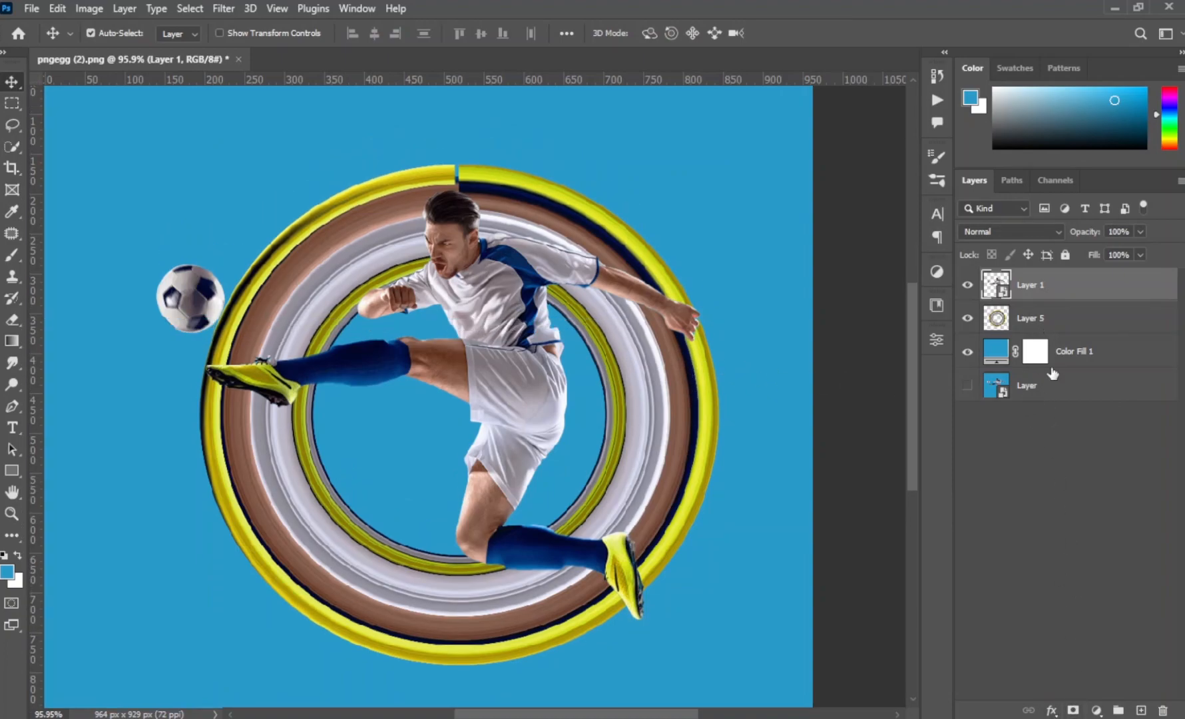
click(1046, 328)
click(1072, 711)
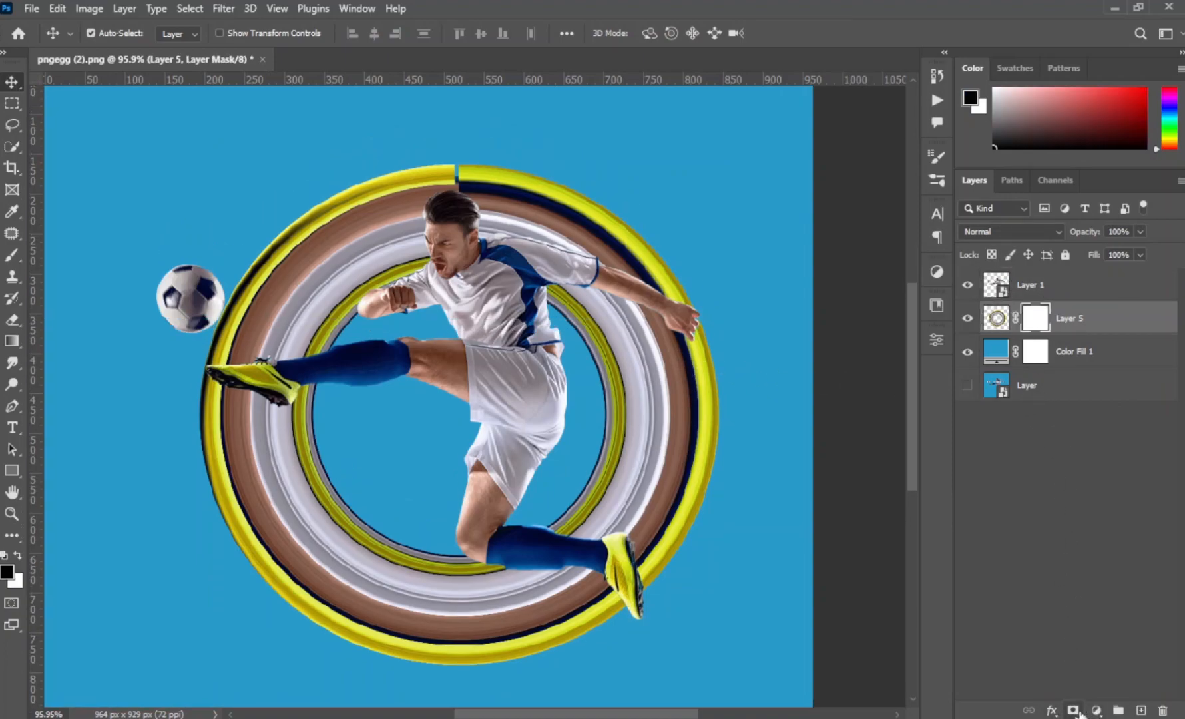
- Paint black on the ring's mask with a 128 px round brush, hiding the upper arc between the front boot and trailing hand
key(b)
scroll(504, 320, up, 2)
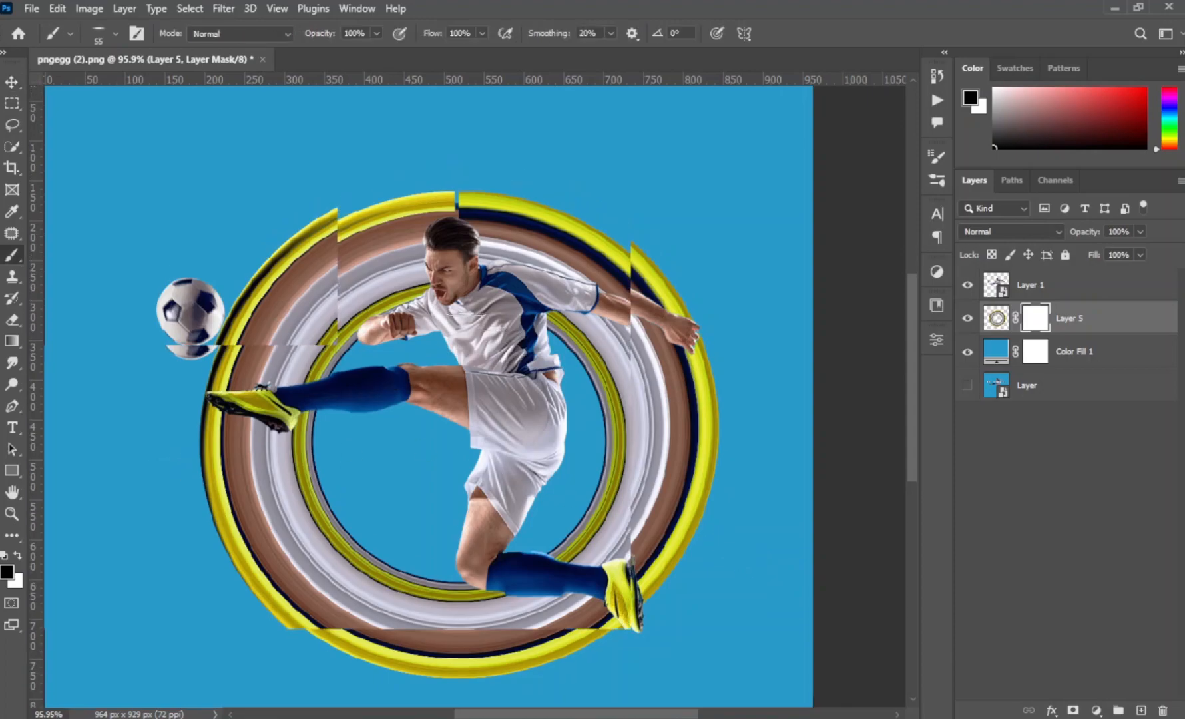
drag(444, 331, 543, 360)
right_click(543, 360)
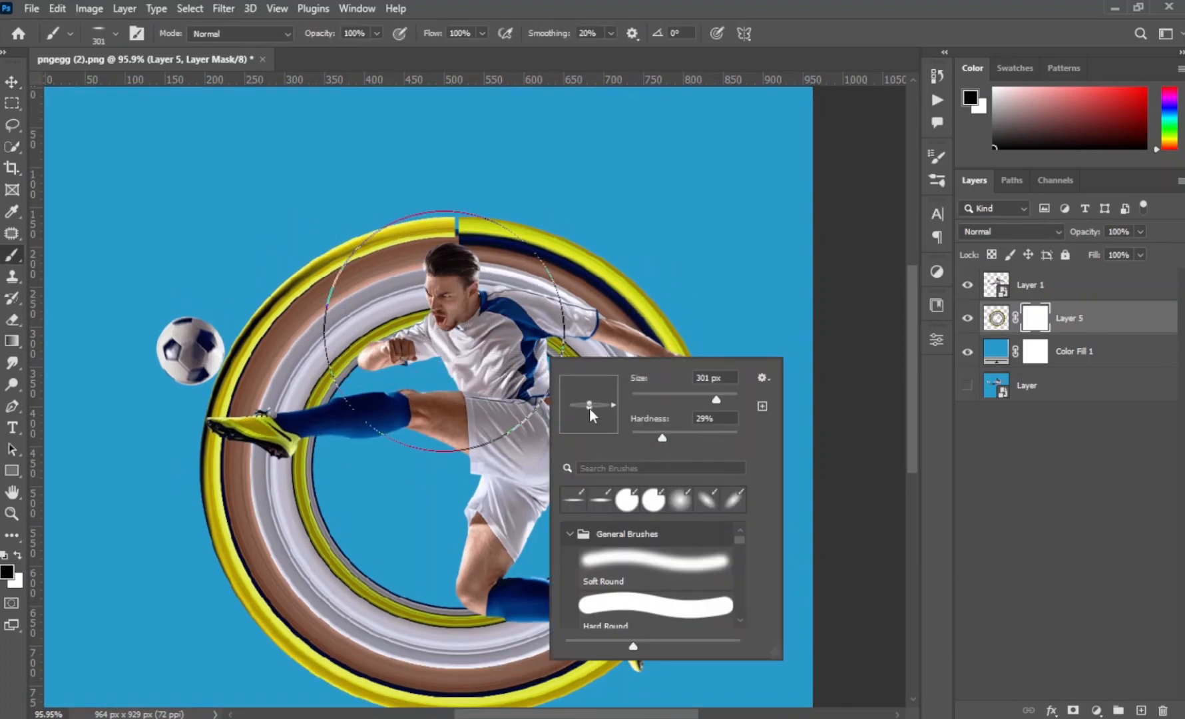
click(846, 31)
drag(530, 331, 477, 329)
right_click(477, 329)
drag(596, 403, 672, 404)
mouse_move(499, 262)
mouse_down()
mouse_move(617, 281)
mouse_move(696, 316)
mouse_move(495, 237)
mouse_move(420, 260)
mouse_move(407, 313)
mouse_move(366, 257)
mouse_move(323, 359)
mouse_move(213, 365)
mouse_move(336, 283)
mouse_up()
scroll(416, 494, down, 9)
scroll(786, 444, right, 2)
scroll(786, 439, right, 4)
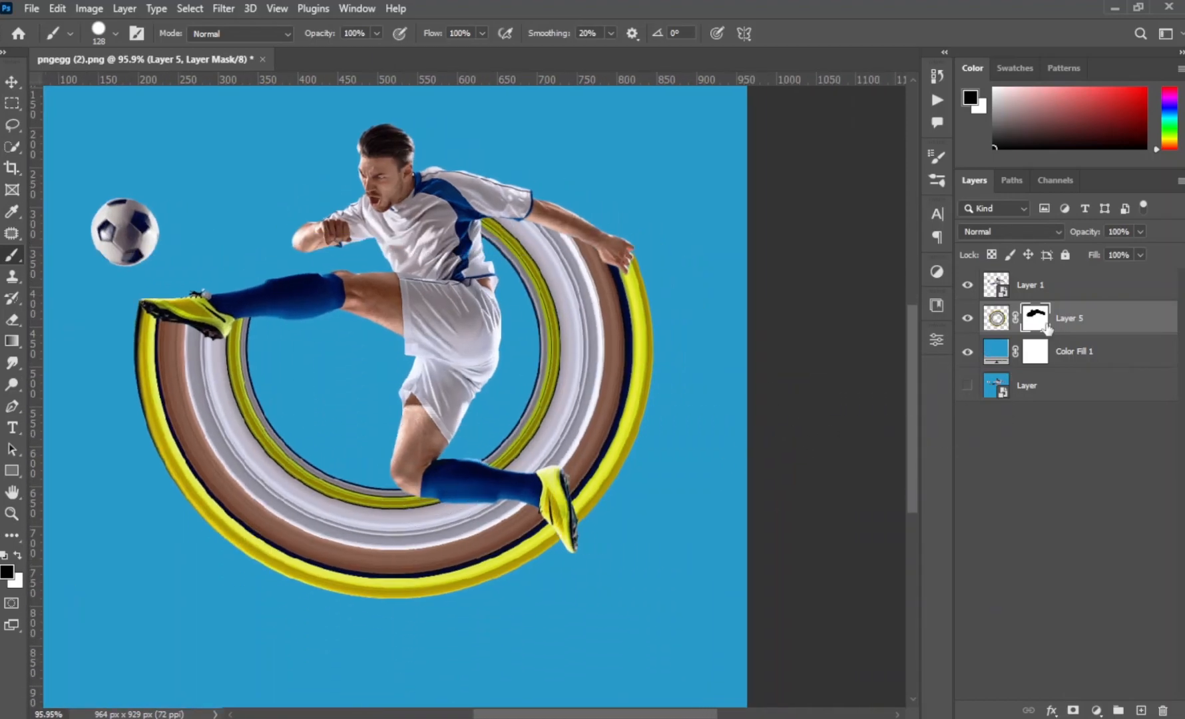
- Duplicate the player layer (Layer 1), place the copy directly beneath it and rasterize the copy
click(1052, 292)
right_click(1052, 291)
click(1127, 287)
alt+drag(1116, 295, 1120, 305)
click(579, 352)
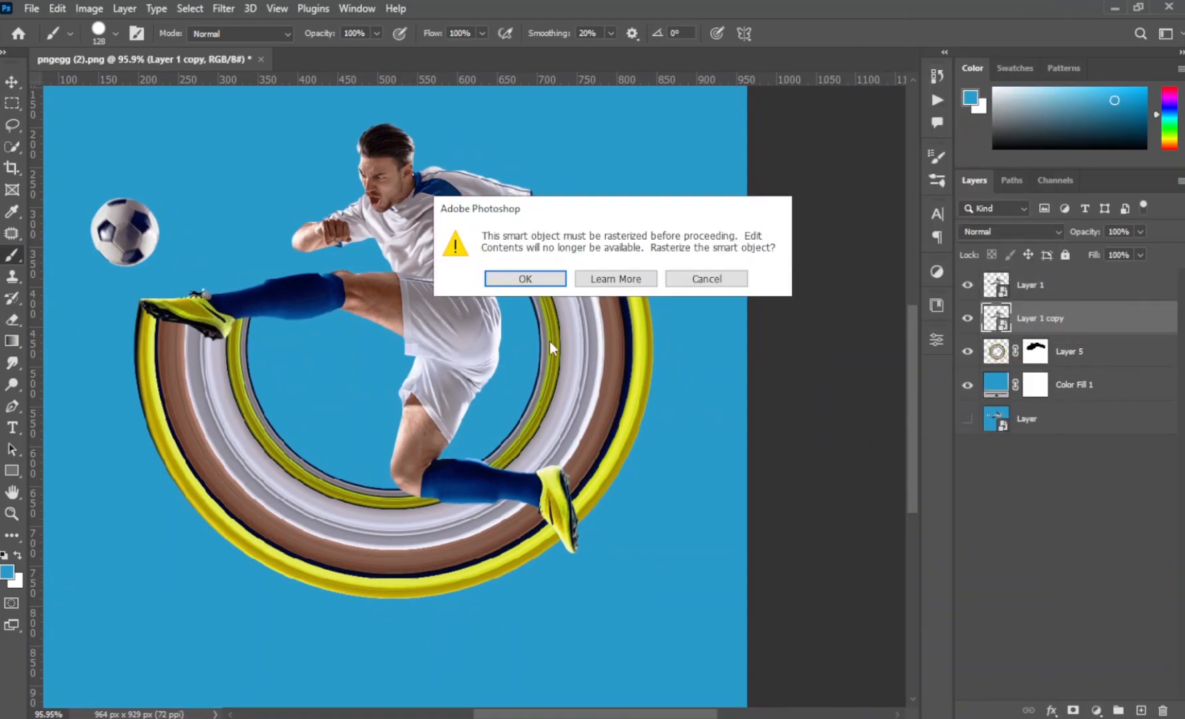
click(534, 284)
- Load the outline of Layer 1 copy as a selection, fill it with black and deselect
ctrl+click(1001, 319)
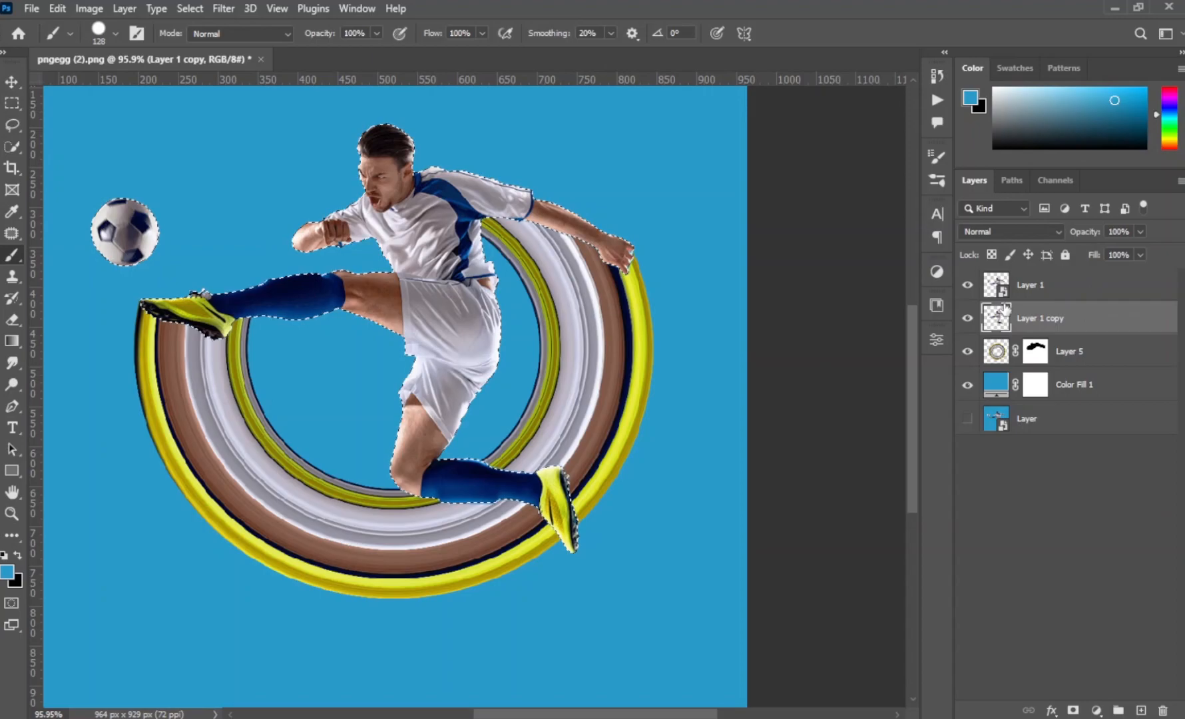
key(ctrl+BackSpace)
key(ctrl+d)
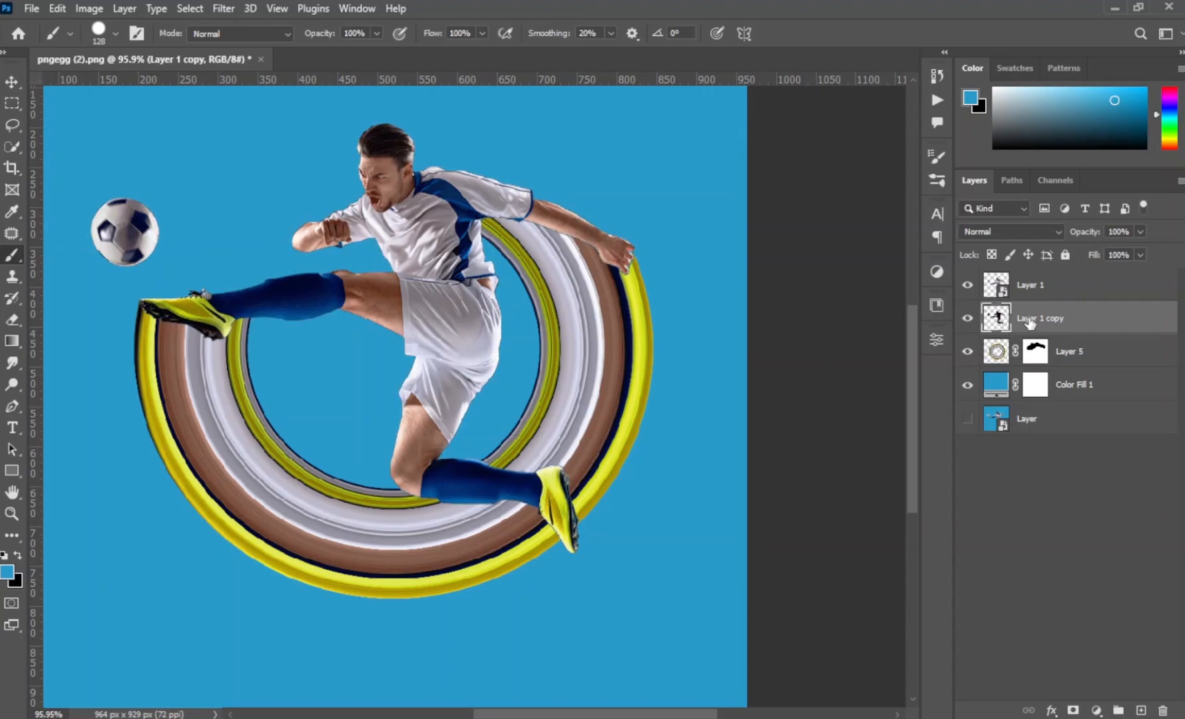
- Nudge the black Layer 1 copy slightly left and down so it peeks out behind the player
key(v)
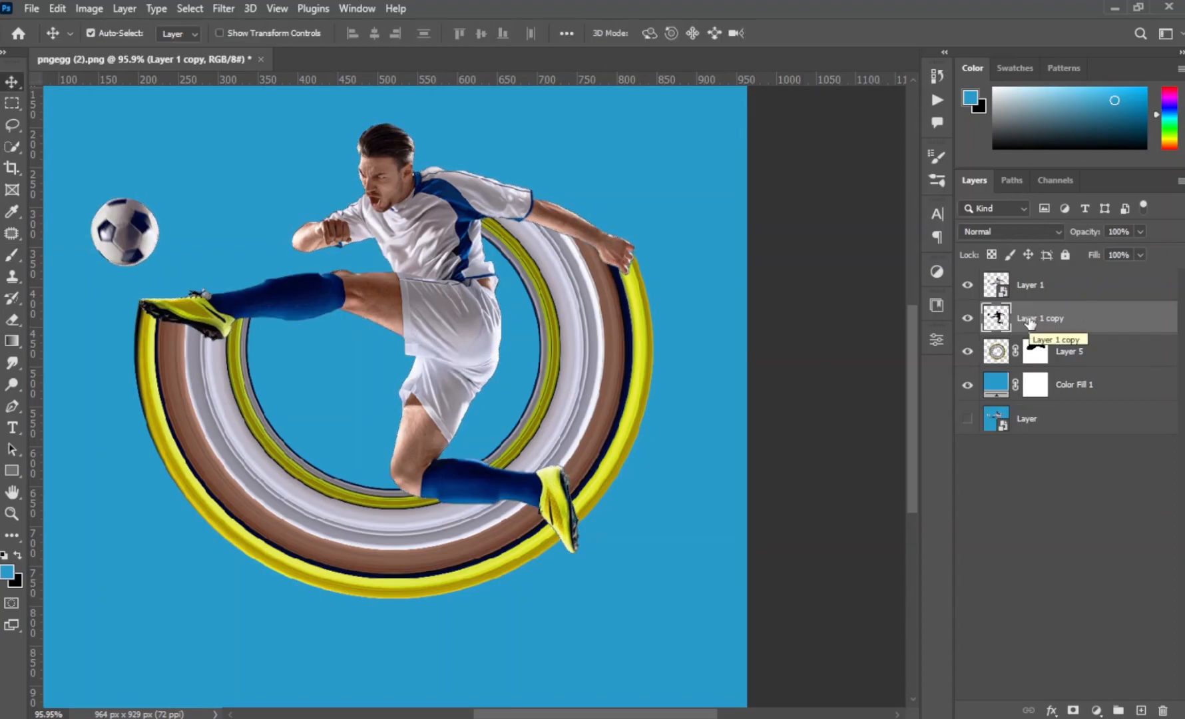
key(Left)
key(Left)
key(Left)
key(Left)
key(Left)
key(Left)
key(Left)
key(Left)
key(Left)
key(Down)
key(Down)
- Convert Layer 1 copy to a smart object and apply a Gaussian Blur with a 9.4 px radius
right_click(1098, 319)
click(973, 251)
click(225, 8)
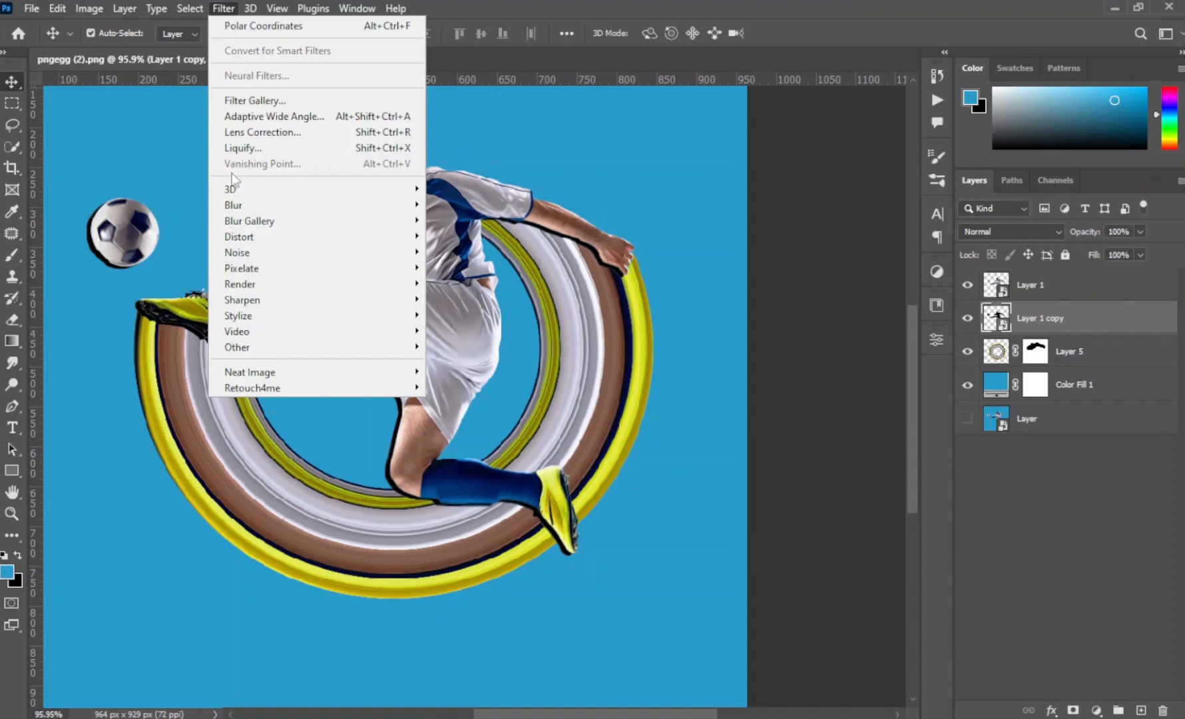
mouse_move(246, 196)
click(469, 265)
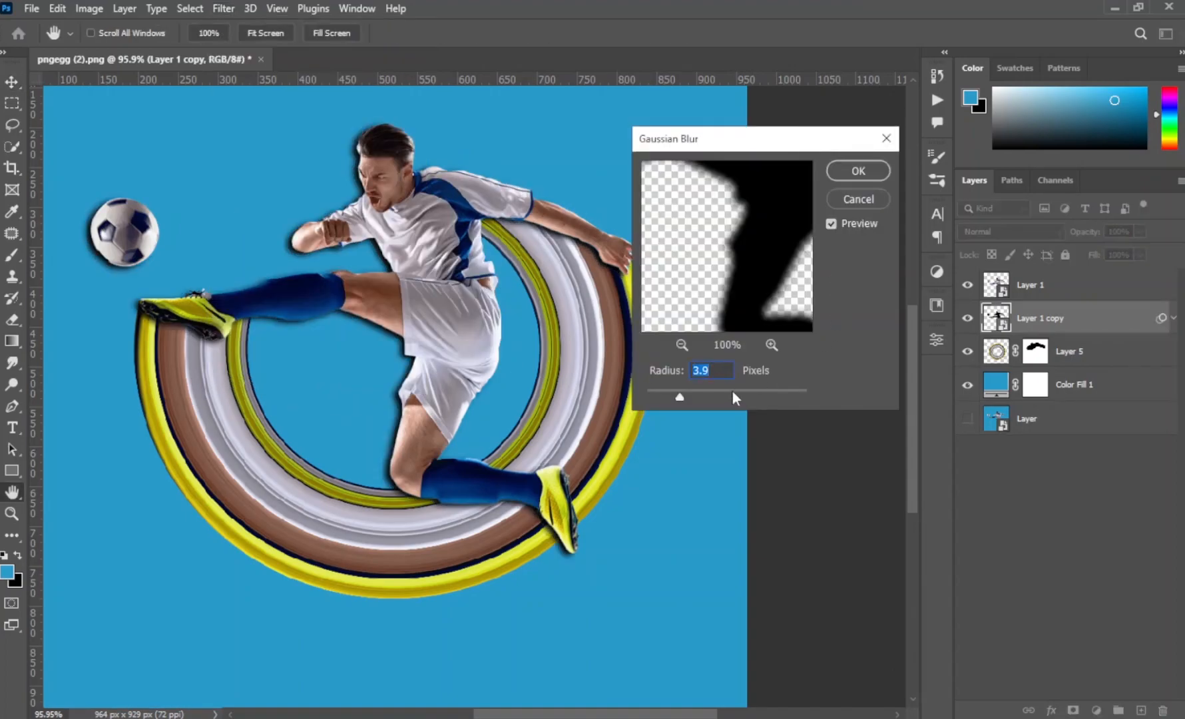
drag(682, 397, 677, 398)
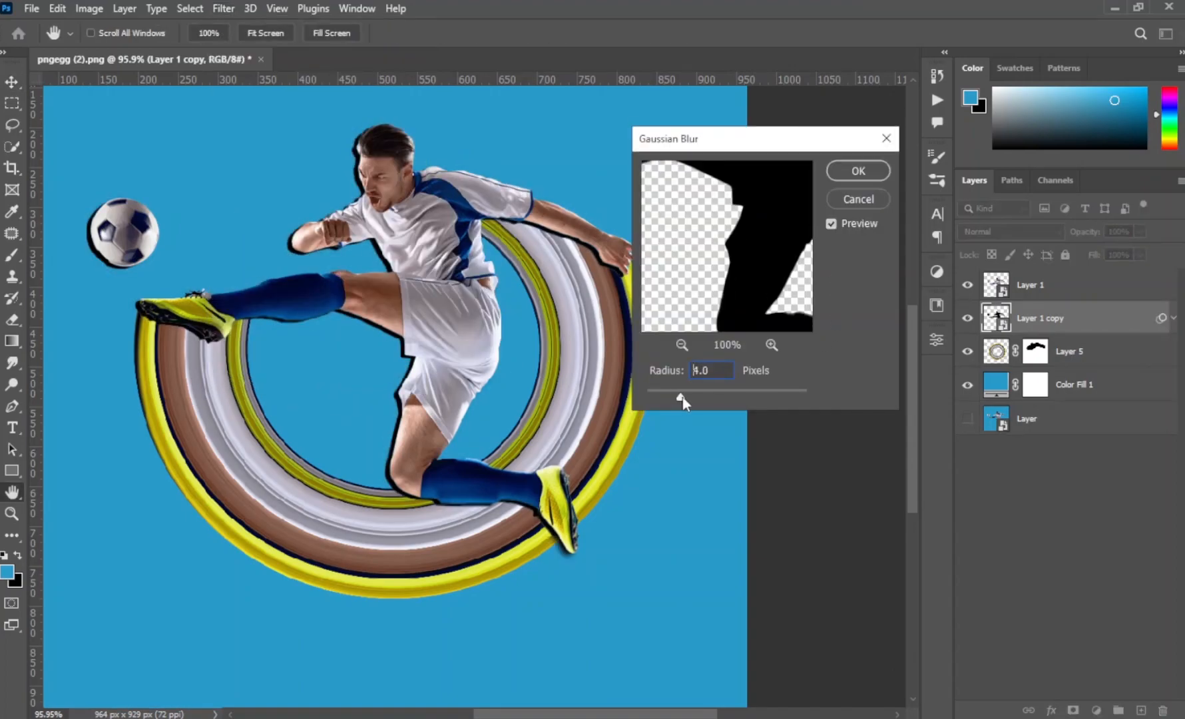
drag(693, 394, 707, 394)
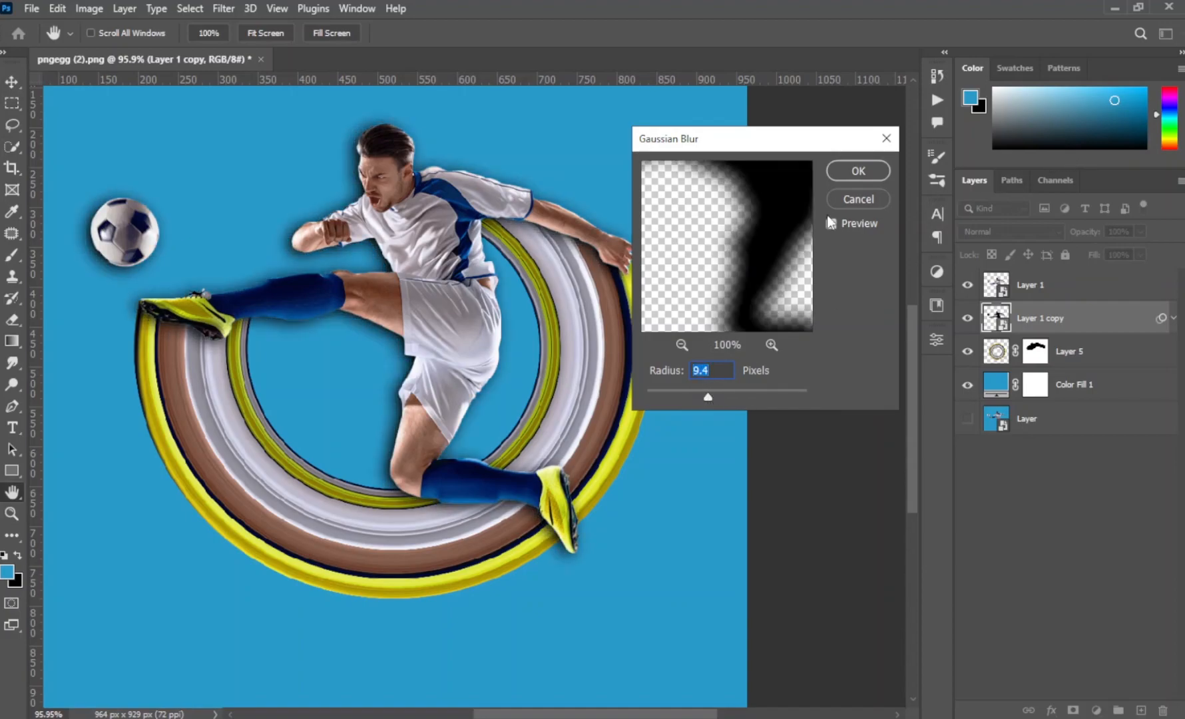
click(858, 171)
- Clip the blurred Layer 1 copy to the ring layer (Layer 5) so the shadow falls only on the ring
scroll(770, 299, down, 3)
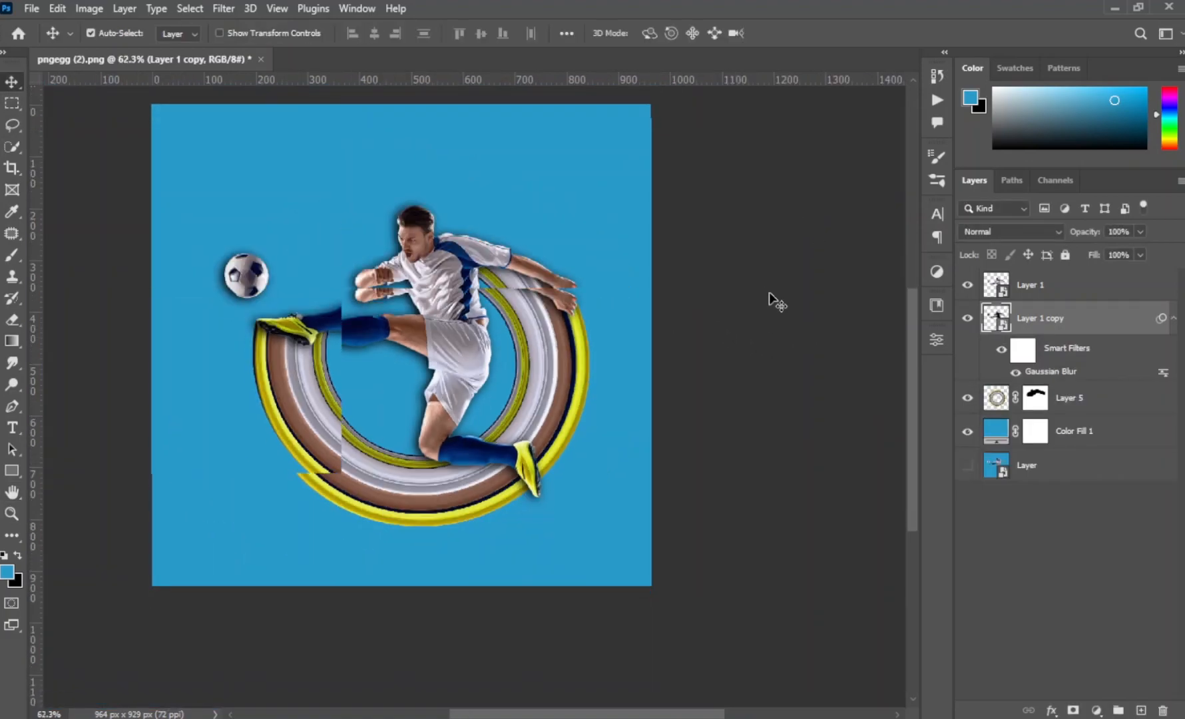
click(1175, 319)
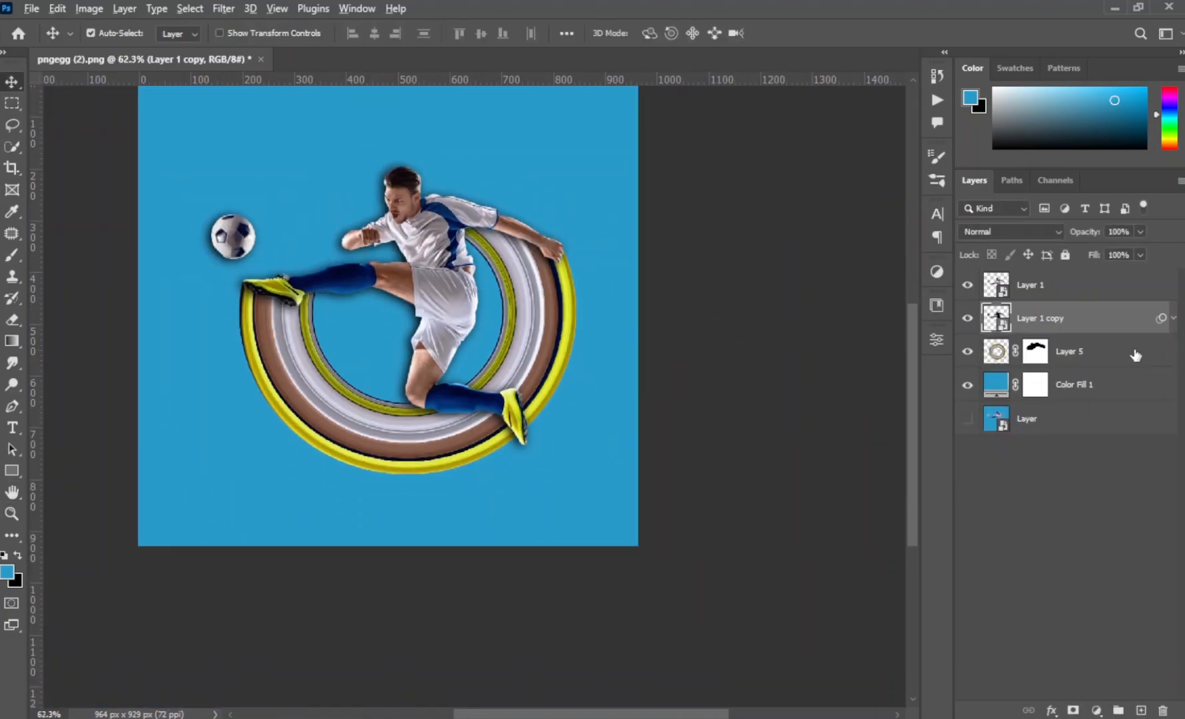
alt+click(1119, 334)
scroll(408, 389, right, 1)
scroll(409, 392, right, 4)
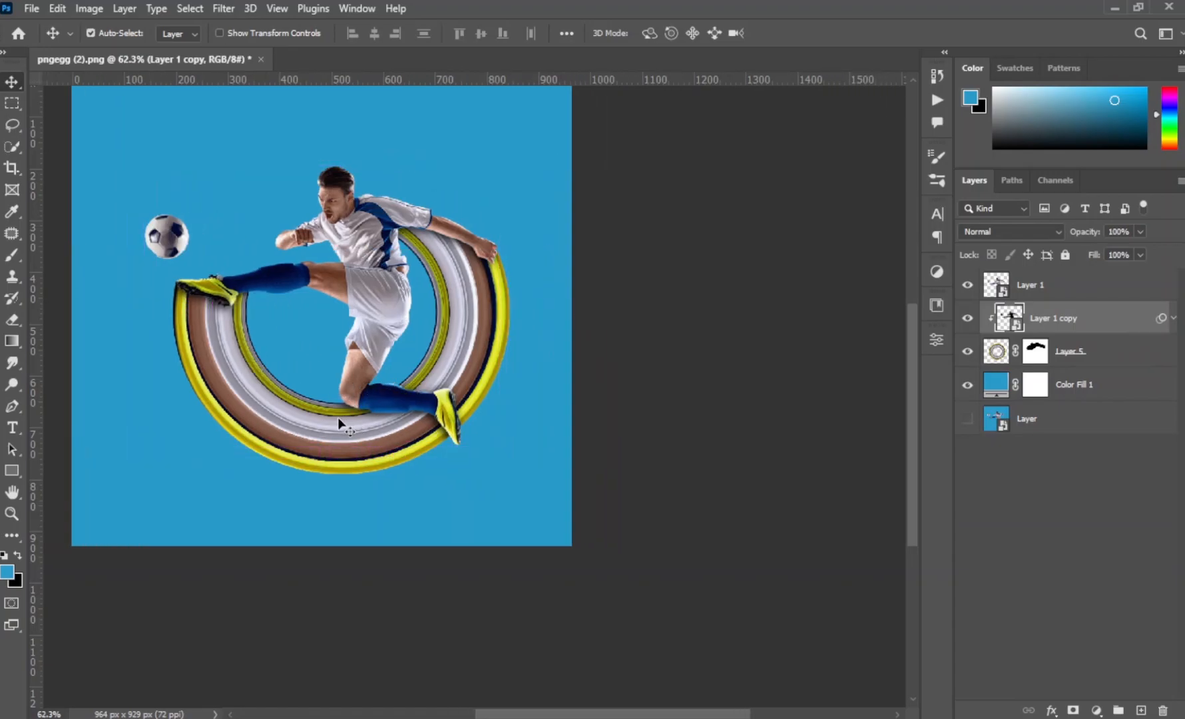
scroll(338, 417, up, 1)
scroll(409, 395, down, 1)
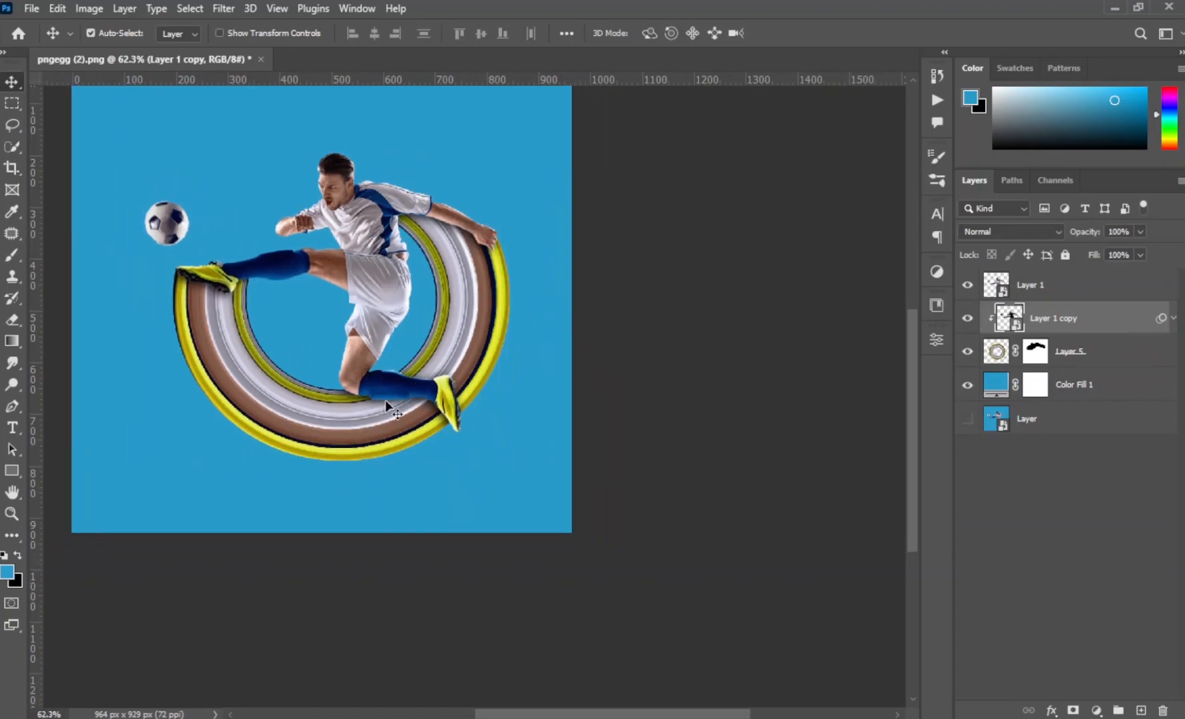
scroll(383, 373, down, 2)
- Create a new layer directly above Color Fill 1 and set up a wide, flattened elliptical brush with black as the foreground color
click(1085, 385)
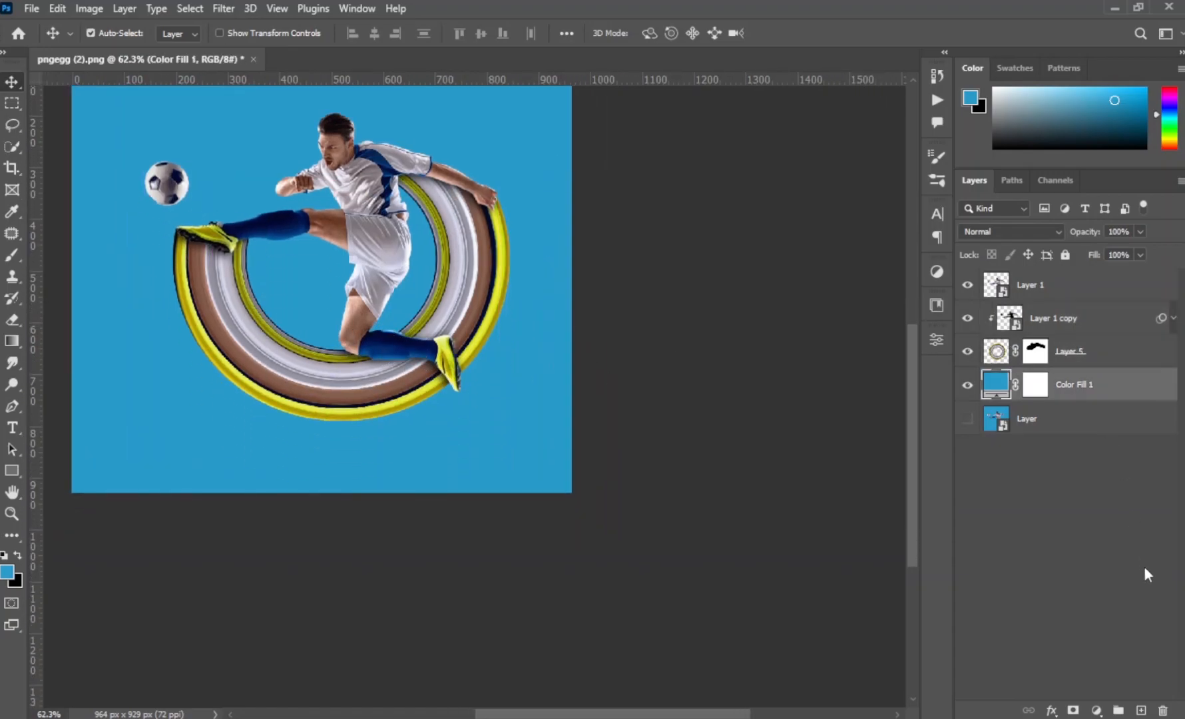
click(1141, 710)
key(b)
right_click(430, 476)
drag(323, 426, 368, 431)
right_click(343, 422)
drag(381, 474, 382, 471)
click(222, 507)
key(x)
right_click(406, 347)
click(492, 424)
click(341, 440)
right_click(342, 438)
drag(516, 462, 527, 462)
- Paint a thin, soft black ground shadow on the new layer directly beneath the ring's lowest edge
click(305, 379)
drag(363, 430, 254, 432)
drag(334, 424, 303, 431)
click(313, 422)
key(z)
key(ctrl+z)
key(b)
drag(375, 436, 331, 436)
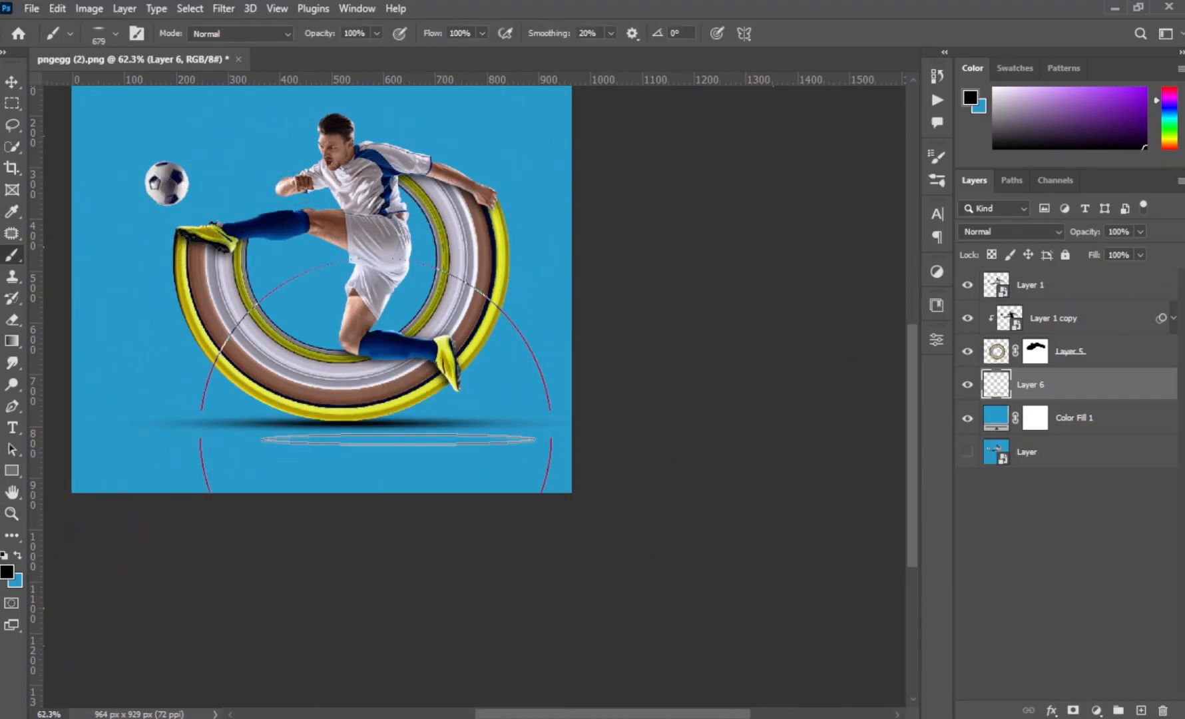
scroll(398, 440, down, 3)
drag(289, 405, 382, 431)
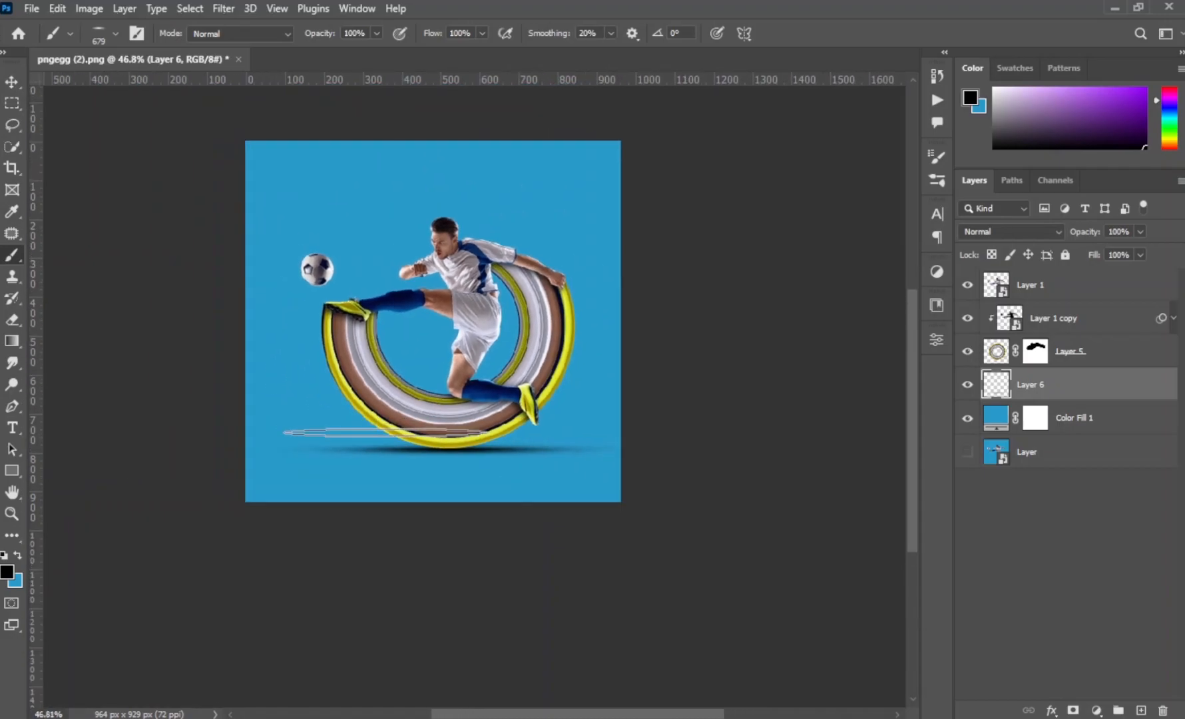
scroll(383, 431, up, 3)
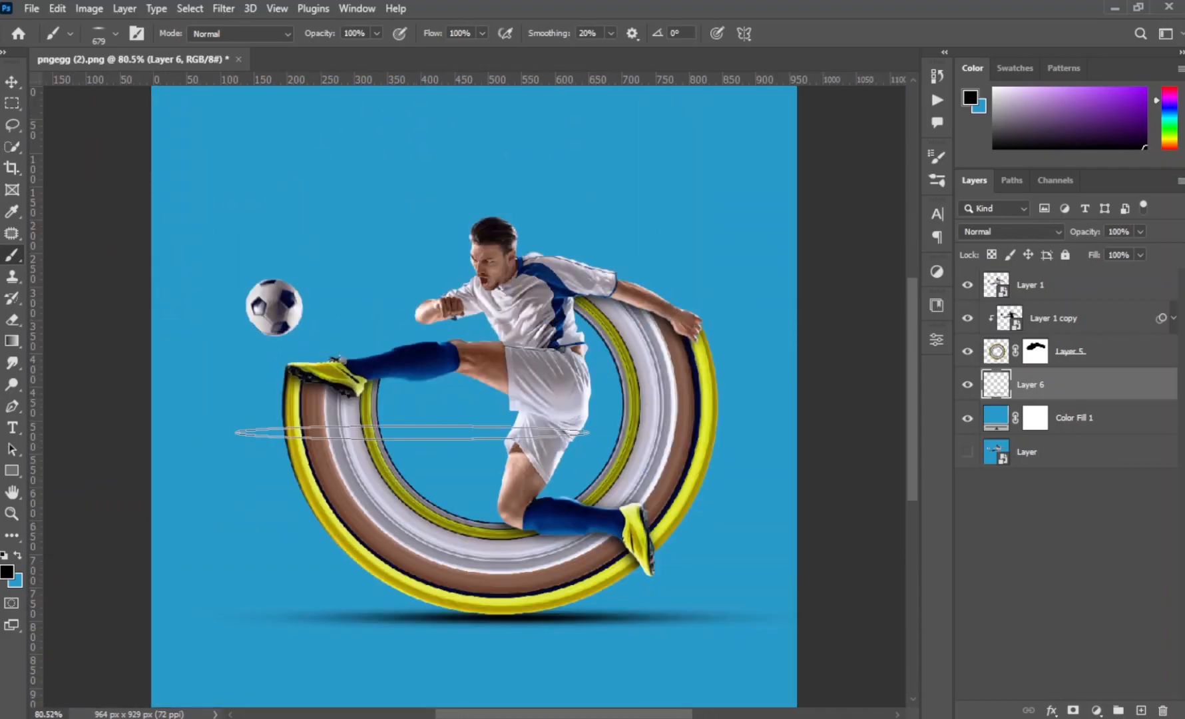